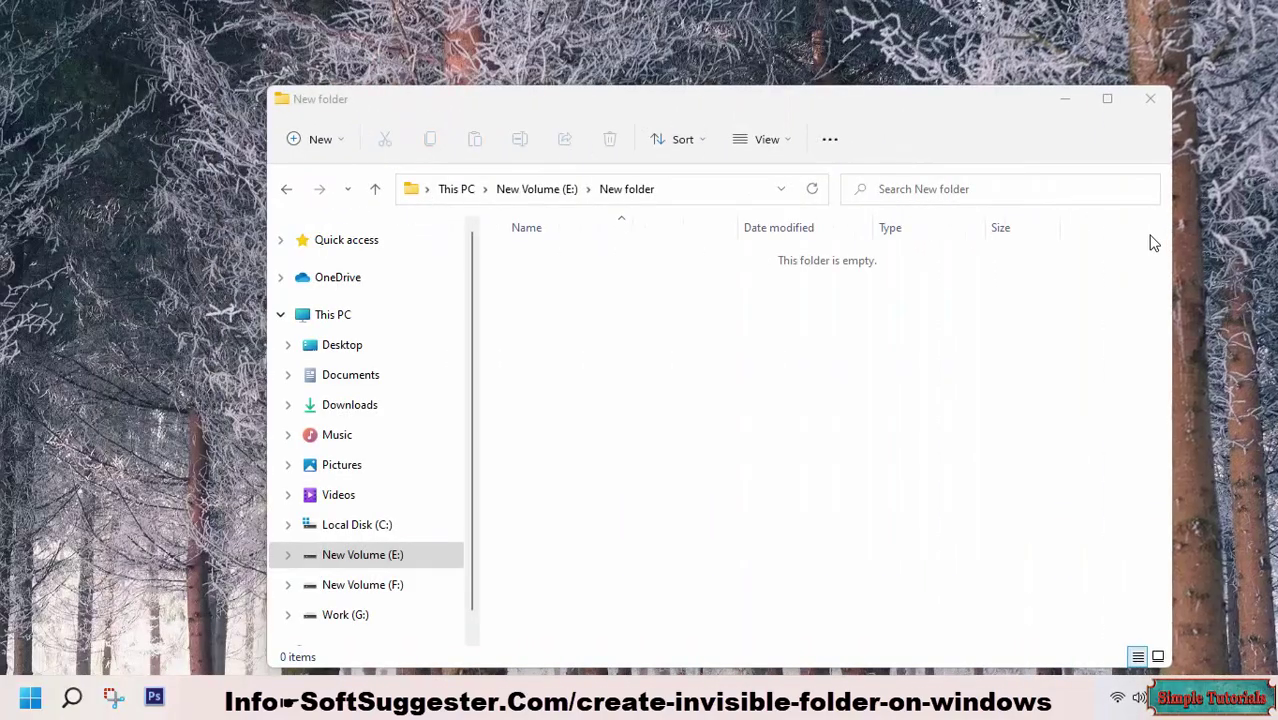
# Turn on the display of hidden items for New folder on the E: drive
pyautogui.click(1065, 99)
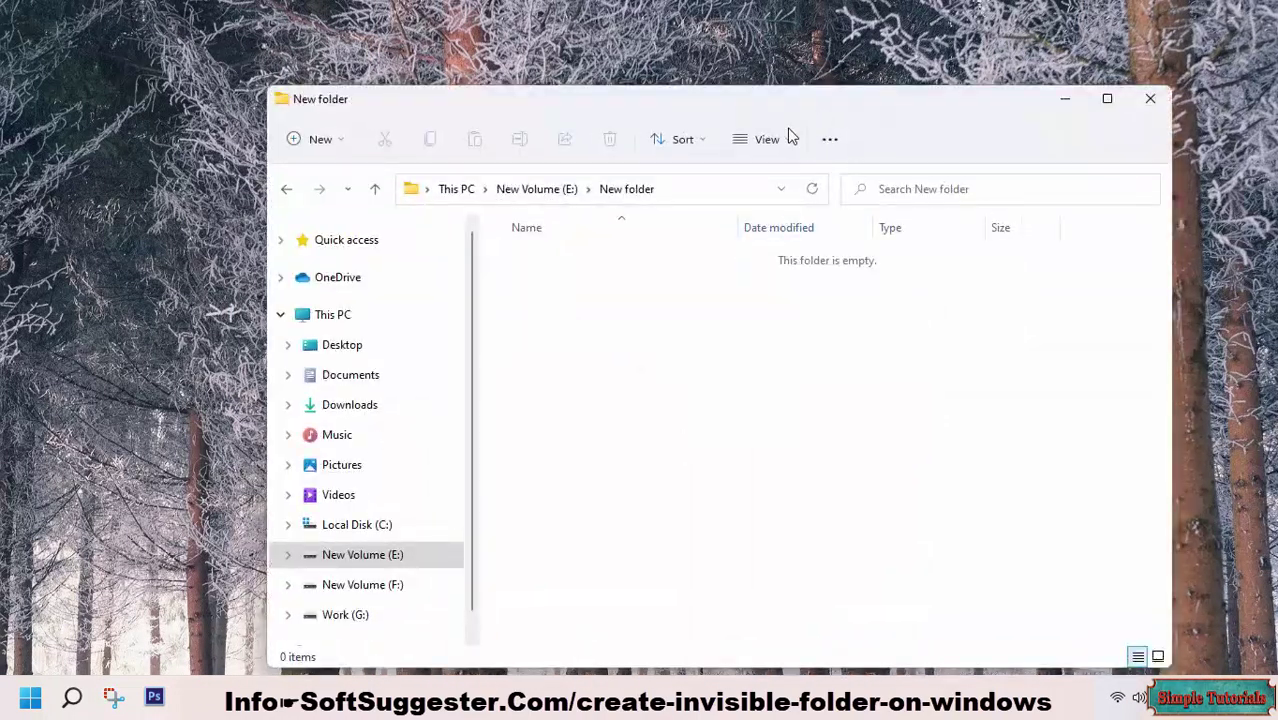
pyautogui.click(785, 139)
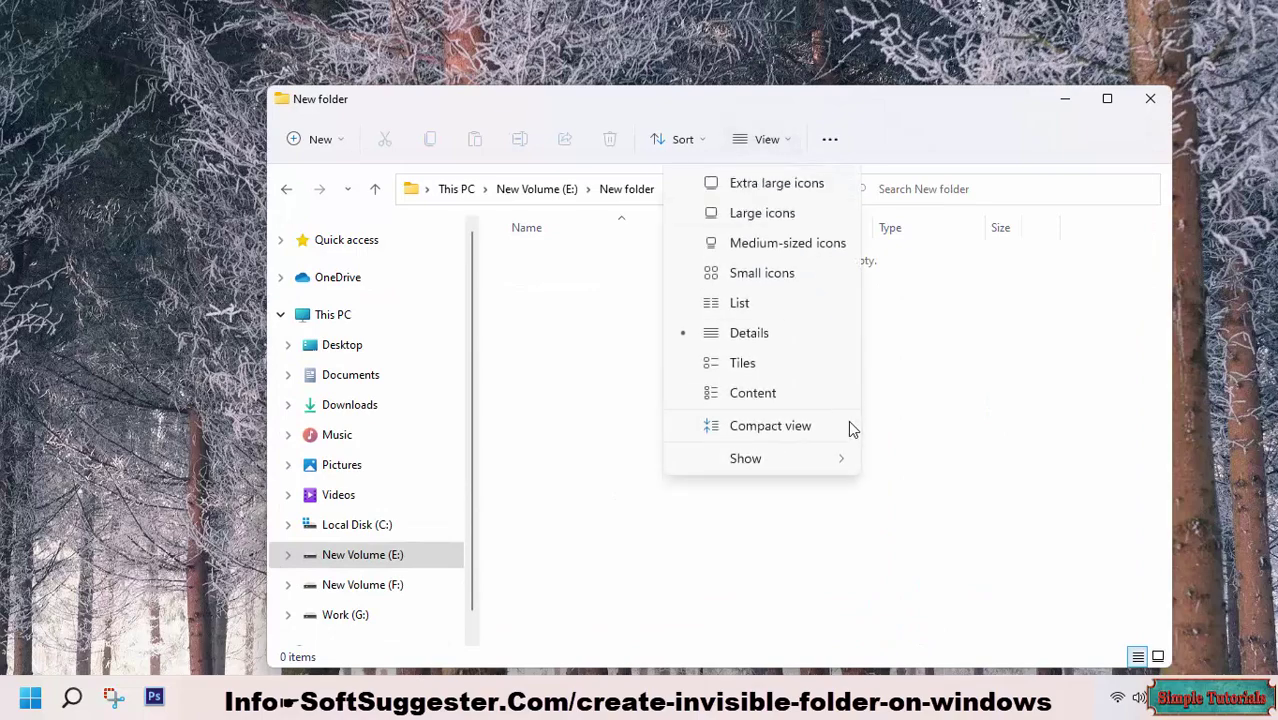
pyautogui.moveTo(850, 457)
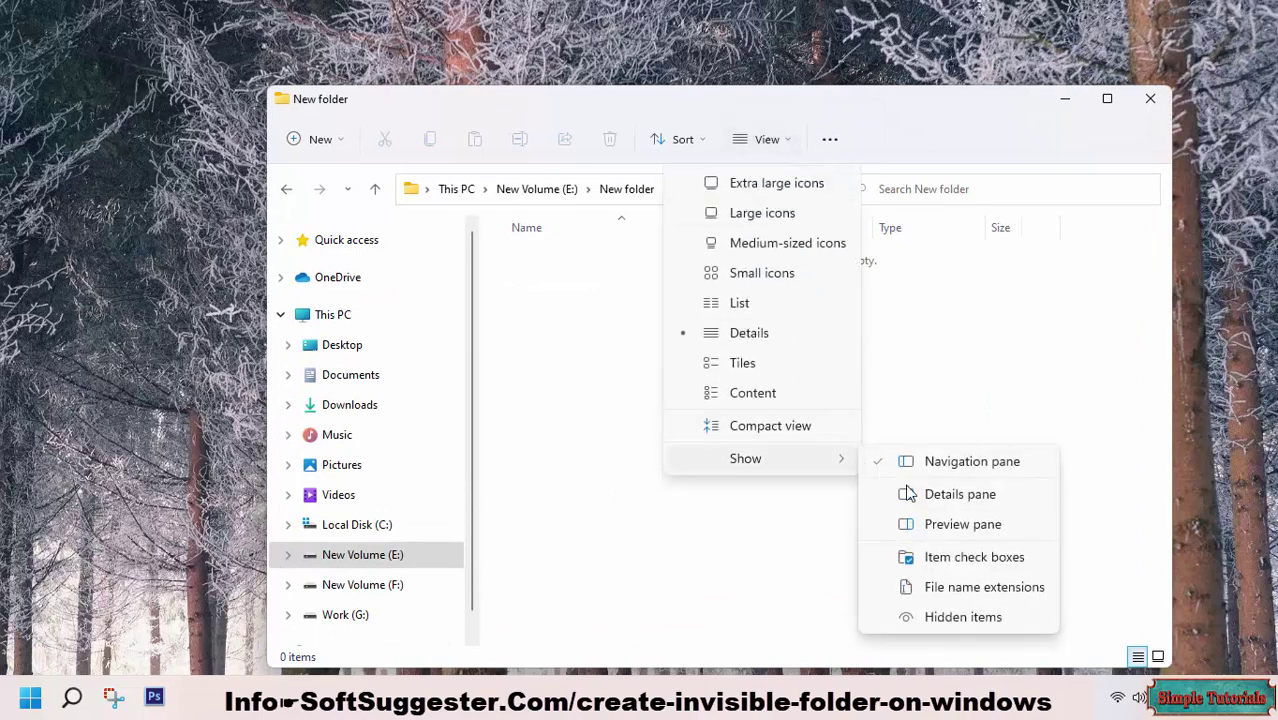
pyautogui.click(945, 612)
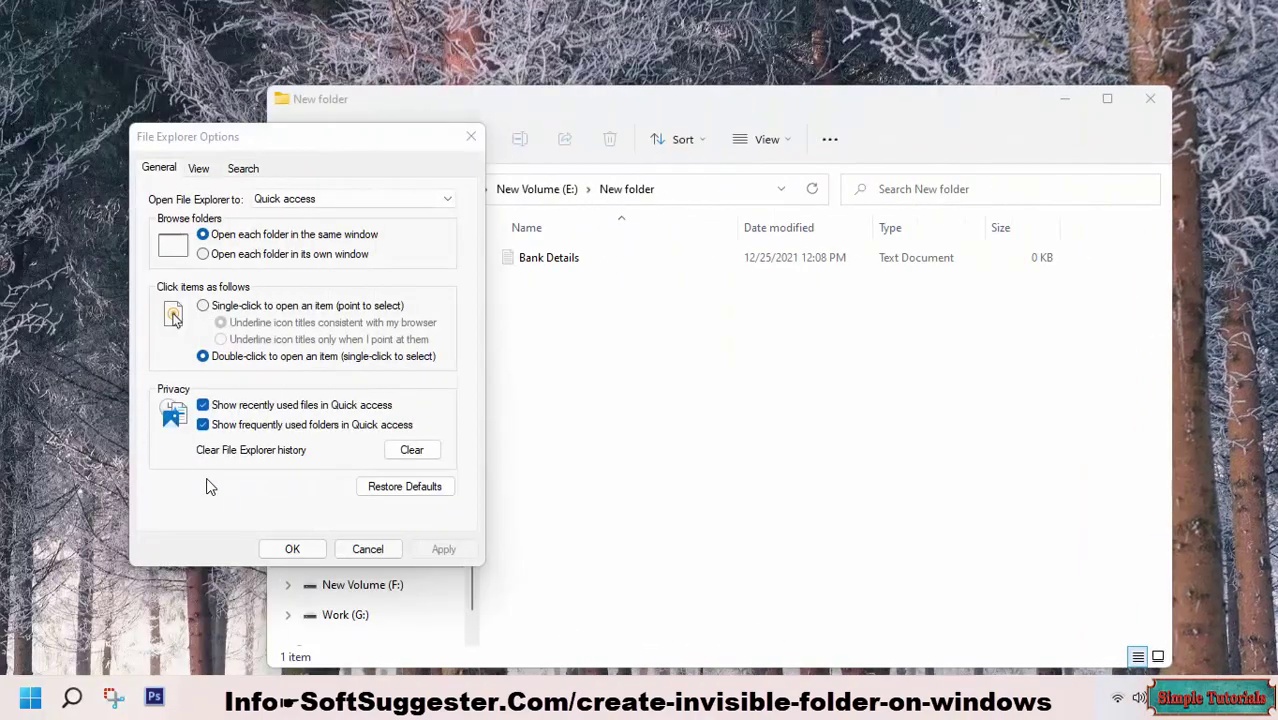
# In the advanced folder settings, select "Don't show hidden files, folders or drives" and apply it
pyautogui.click(198, 169)
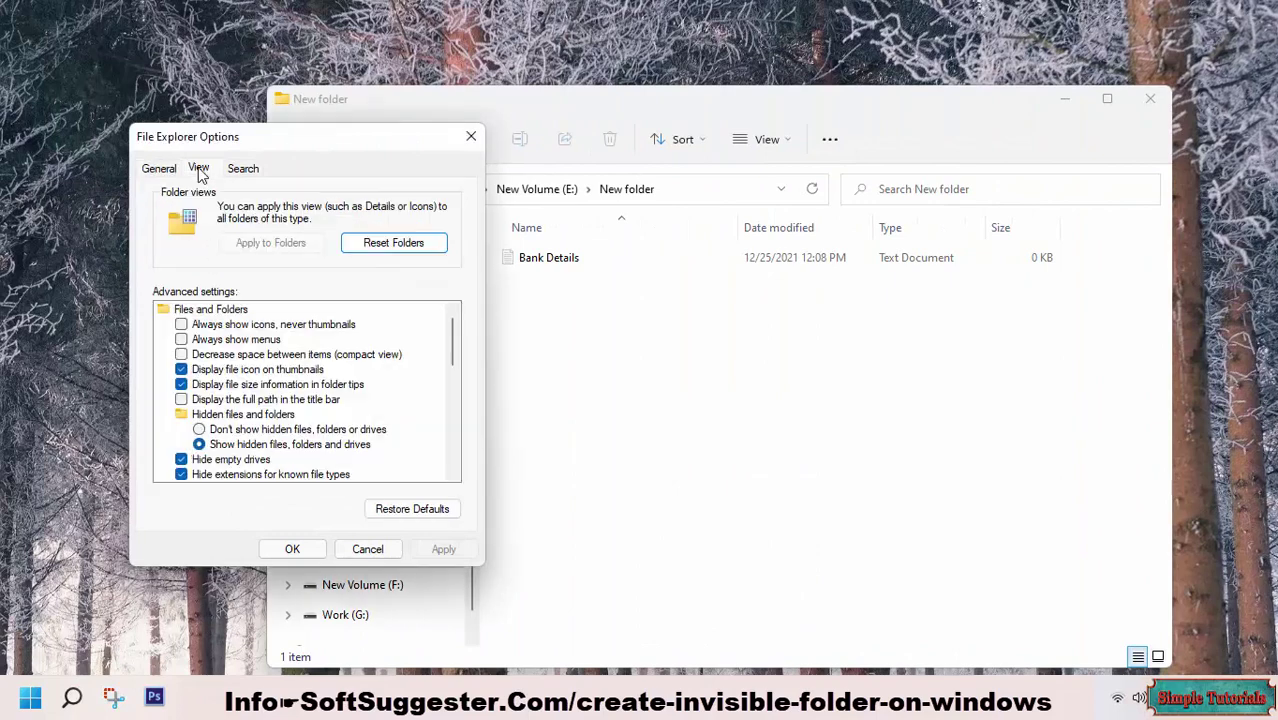
pyautogui.click(214, 429)
pyautogui.click(443, 550)
# Select "Show hidden files, folders and drives" in the advanced settings, apply it and close File Explorer Options
pyautogui.click(250, 446)
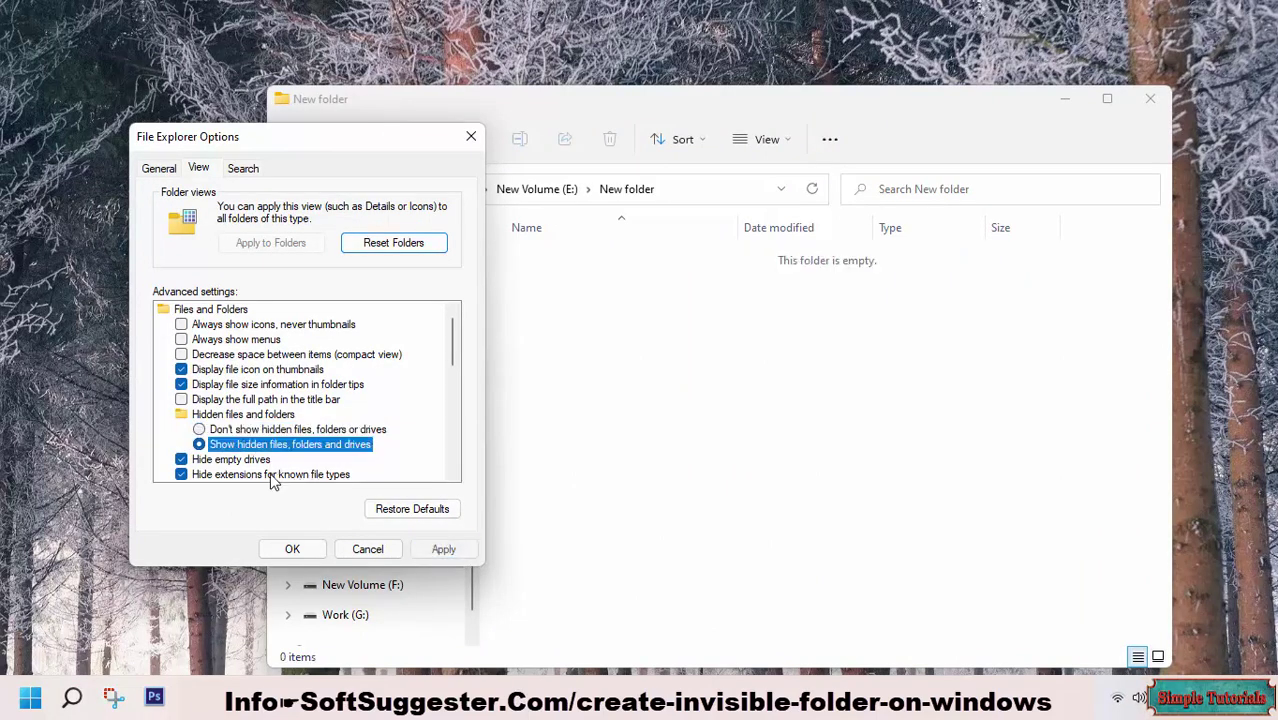
pyautogui.click(292, 549)
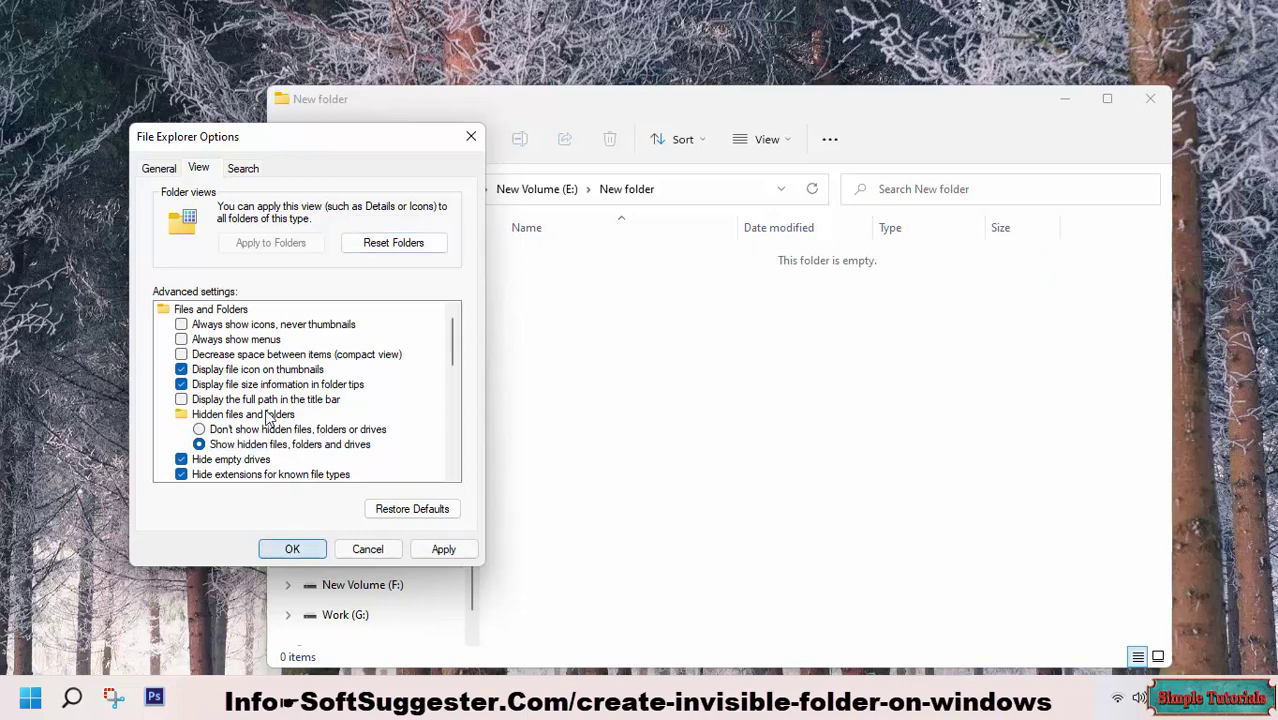
pyautogui.click(463, 551)
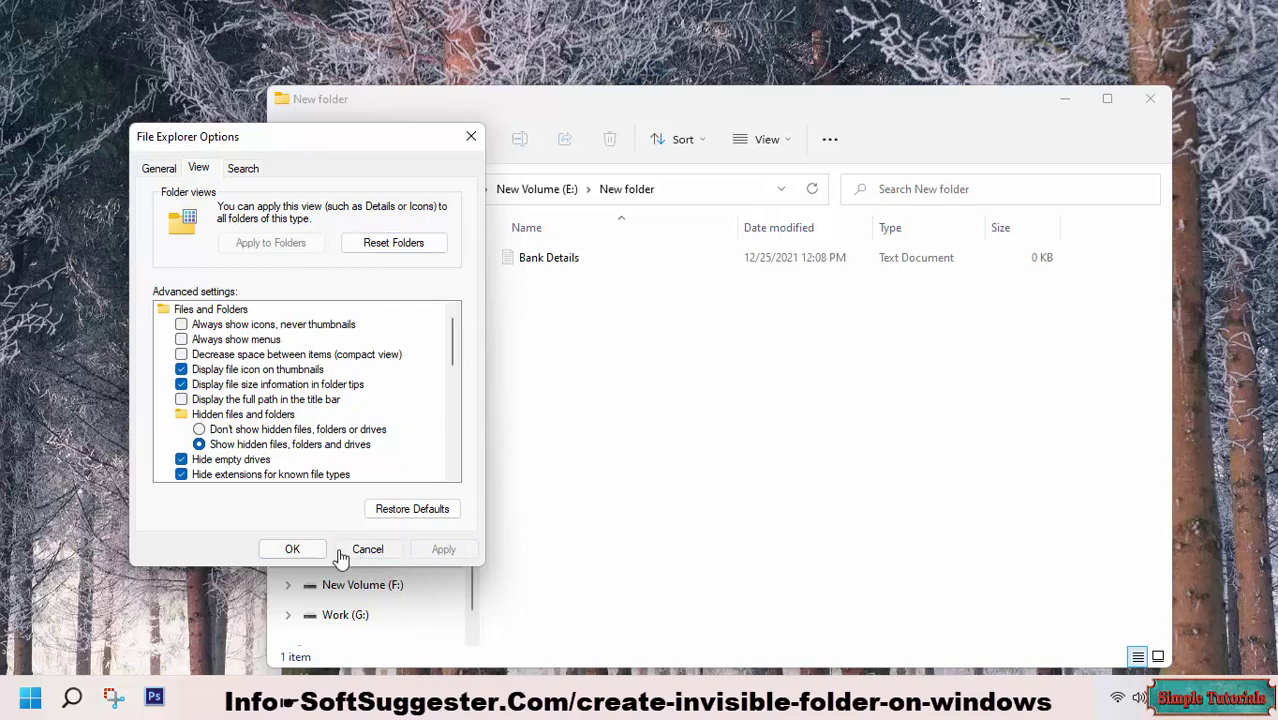
pyautogui.click(292, 549)
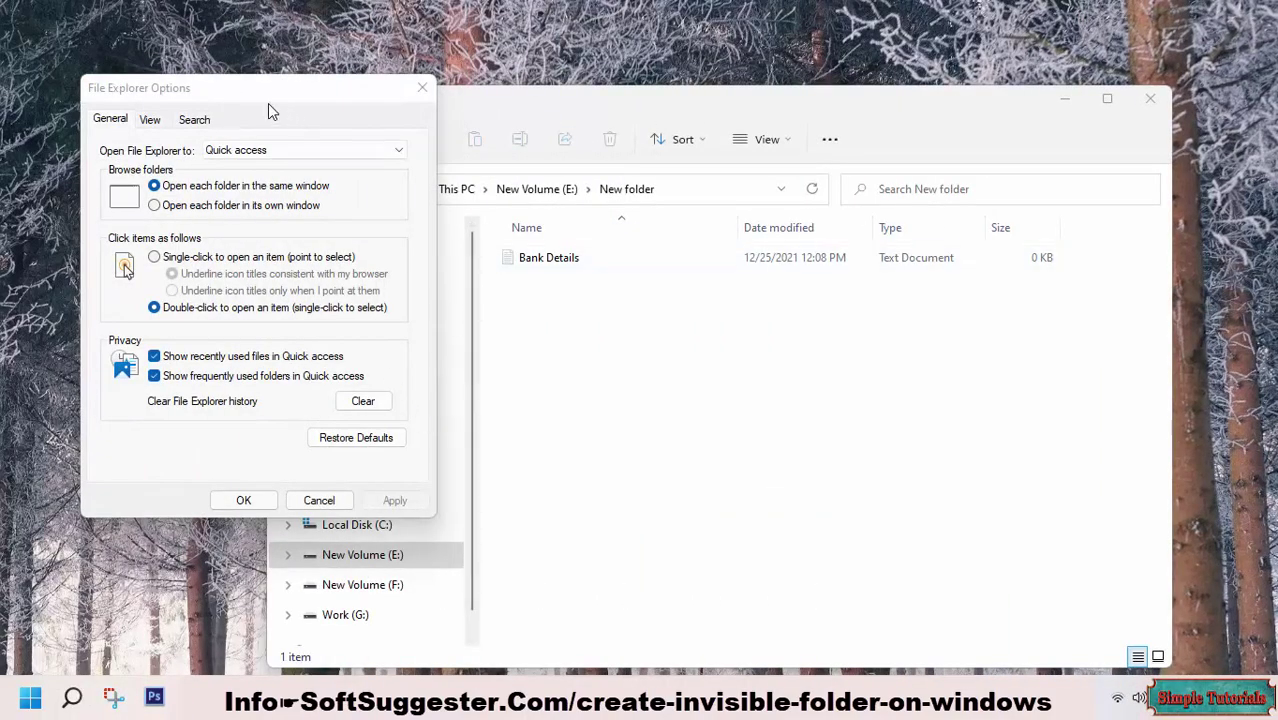
pyautogui.moveTo(271, 92); pyautogui.dragTo(231, 177)
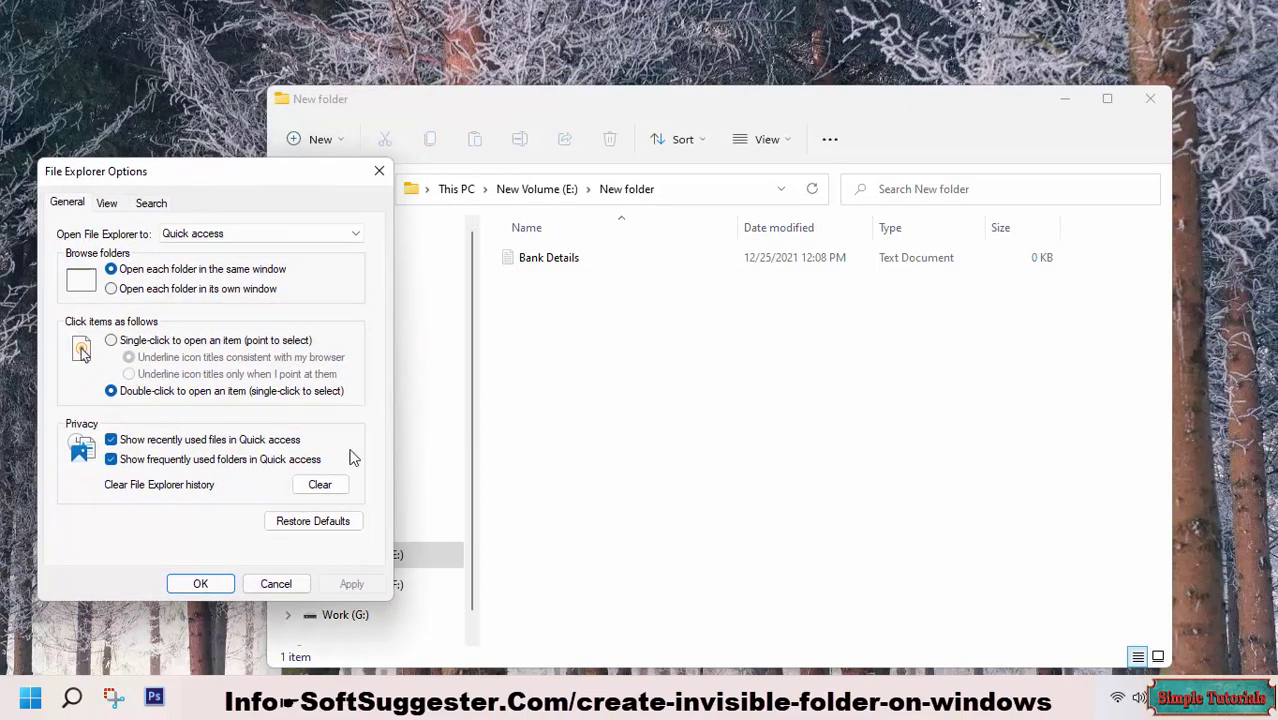
pyautogui.click(231, 589)
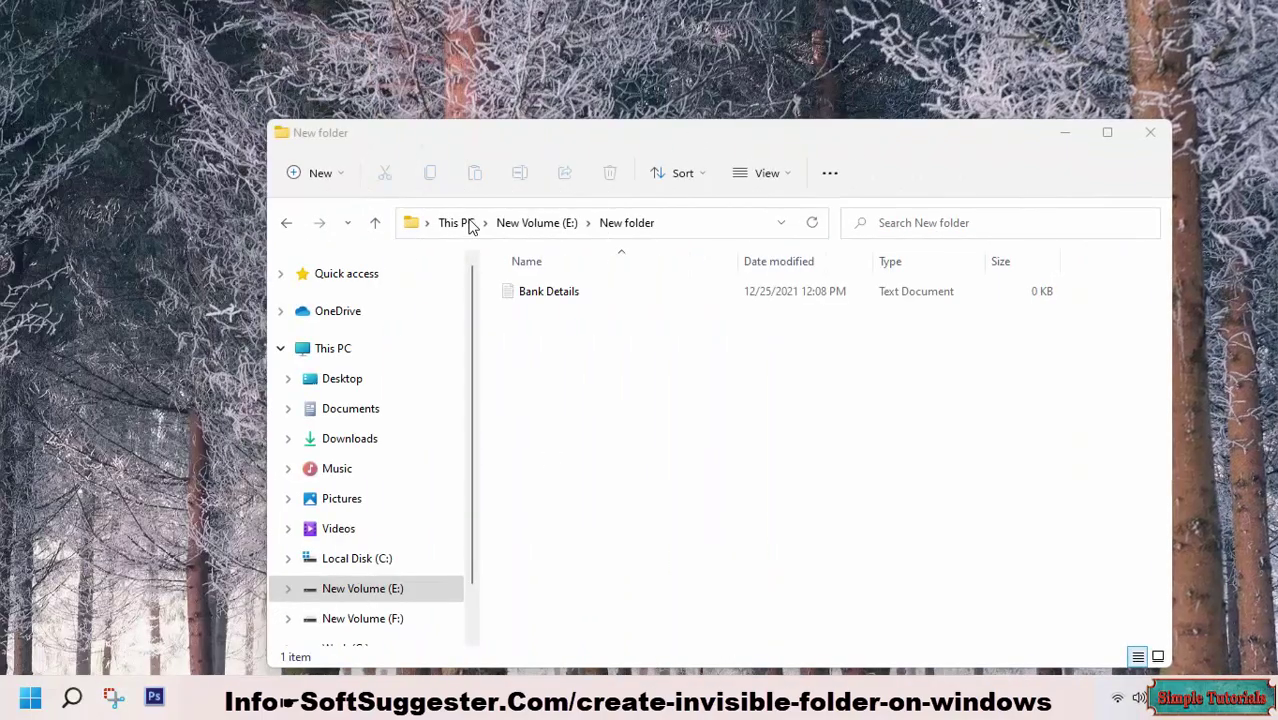
pyautogui.click(561, 299)
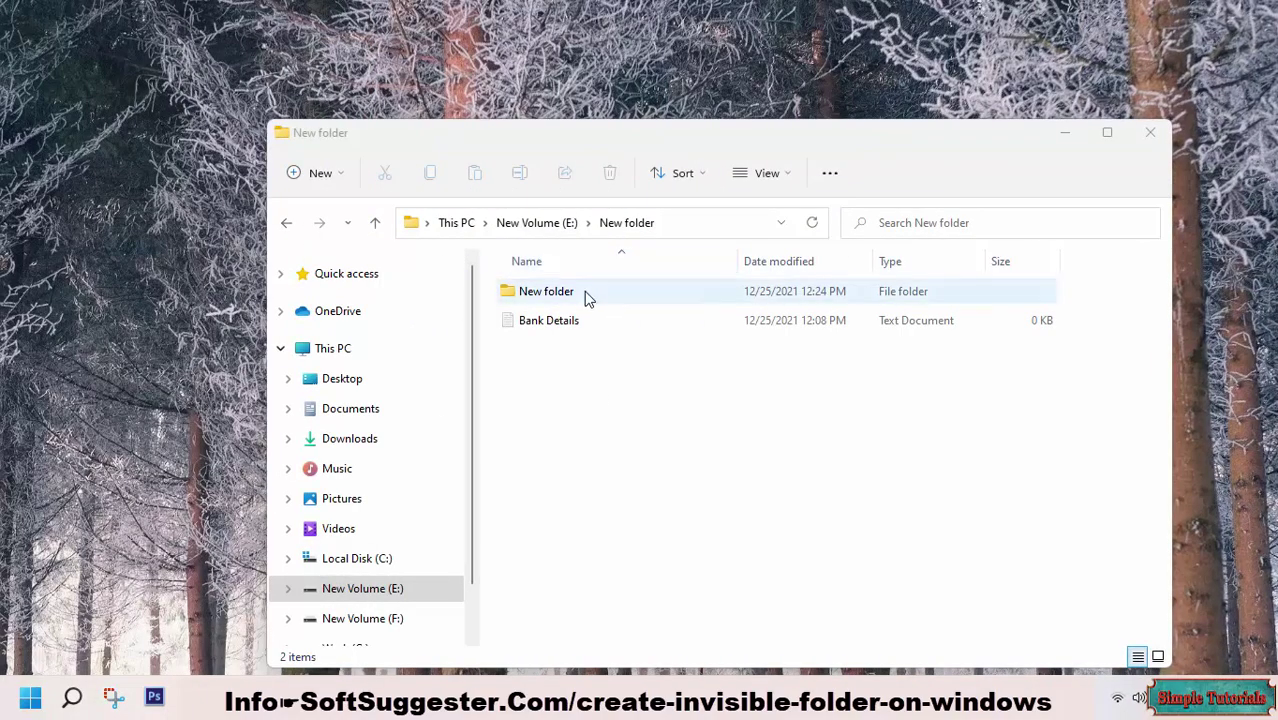
# Set the Hidden attribute on the subfolder named New folder and confirm its properties
pyautogui.click(586, 297)
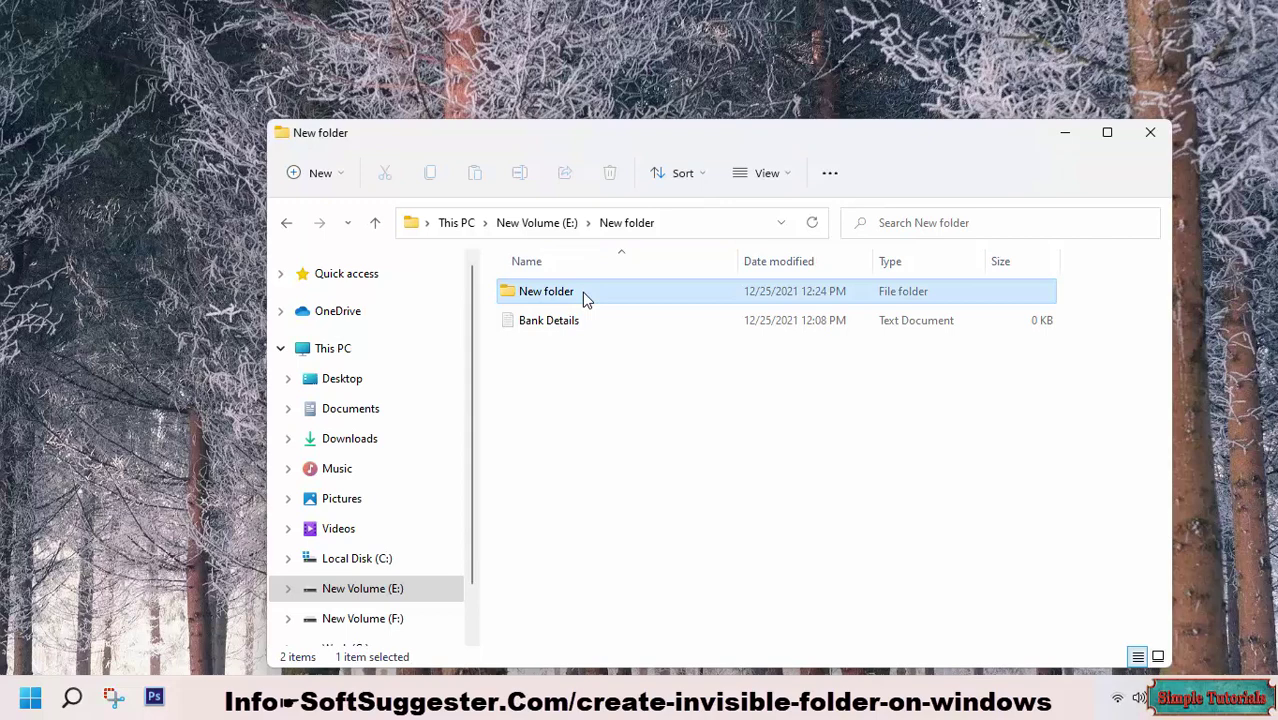
pyautogui.rightClick(586, 298)
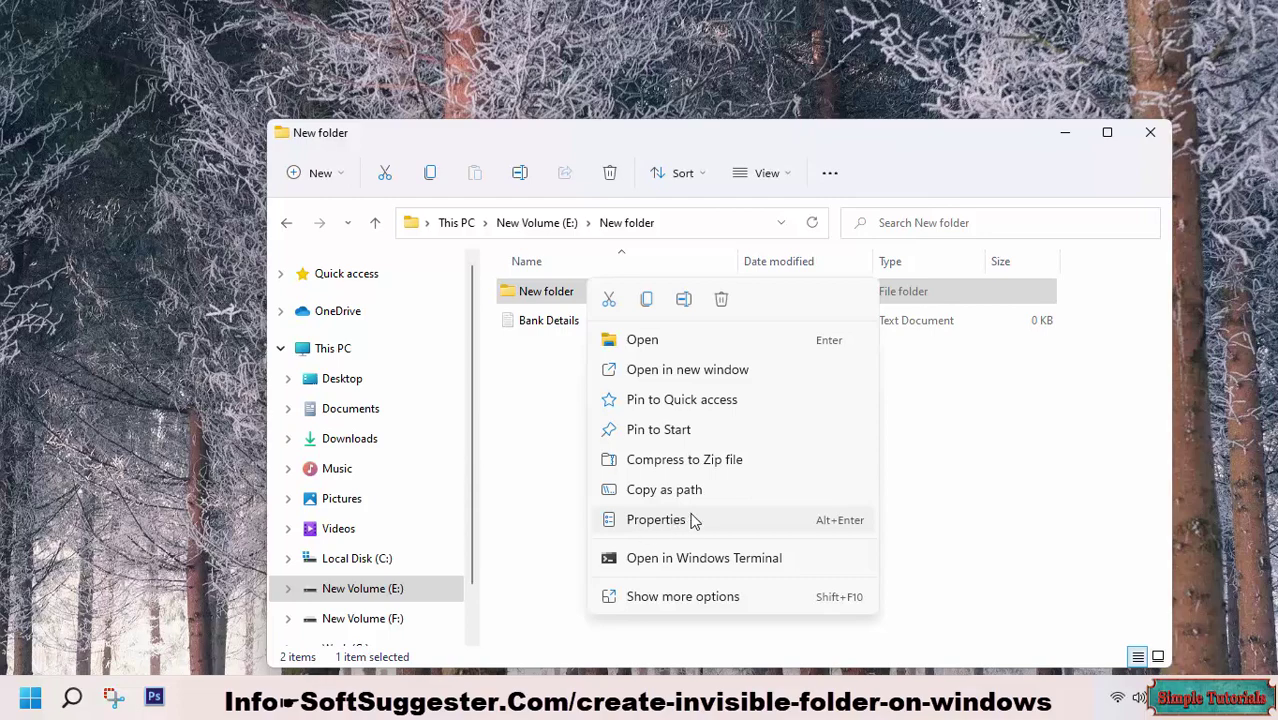
pyautogui.click(656, 519)
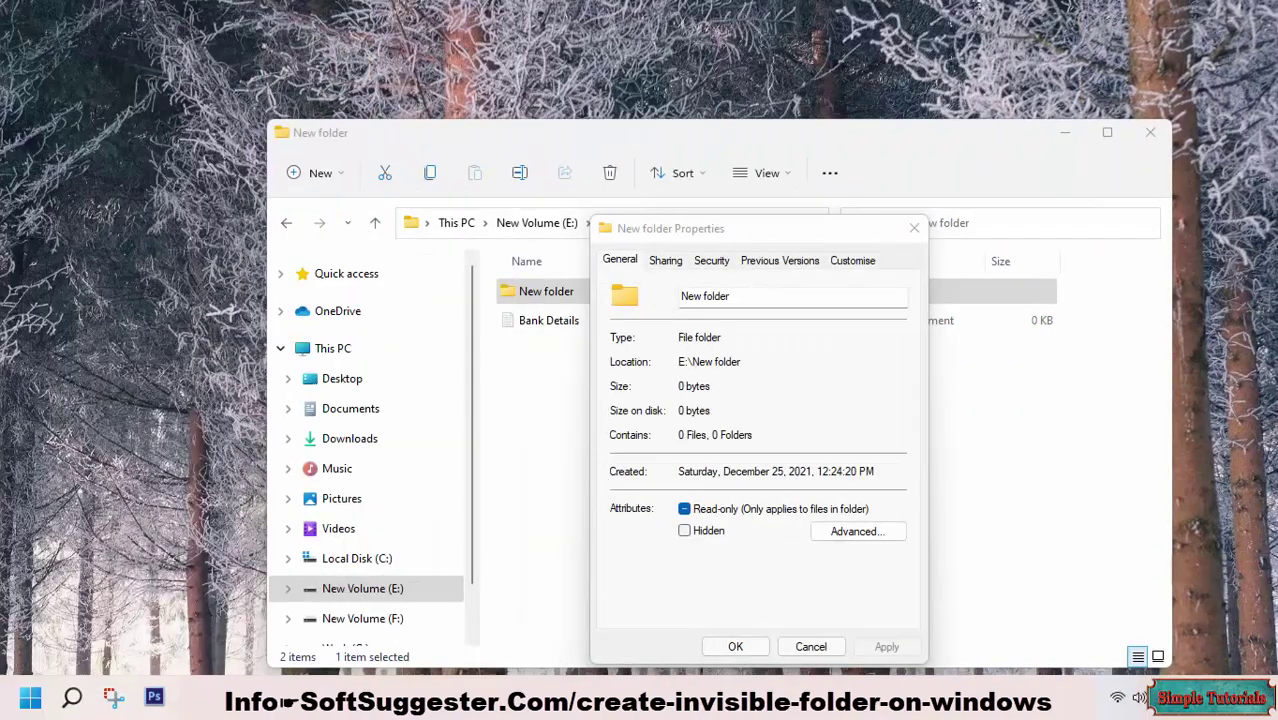
pyautogui.click(684, 531)
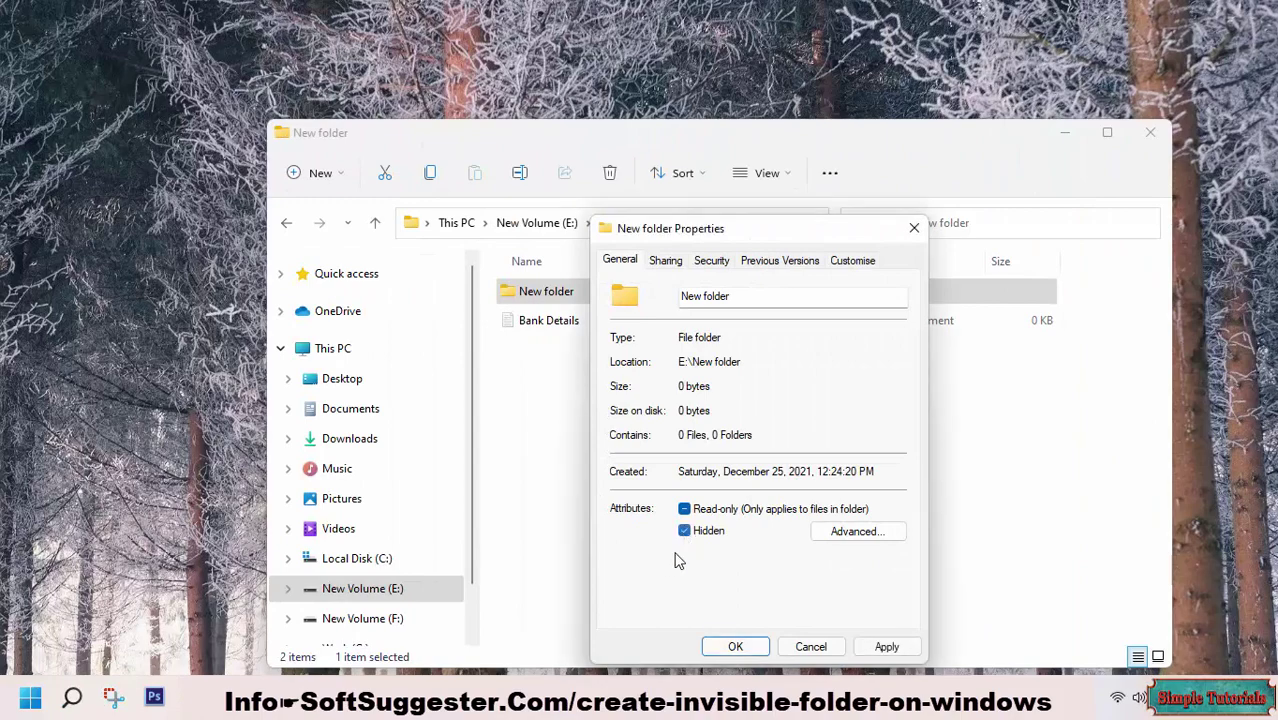
pyautogui.click(731, 646)
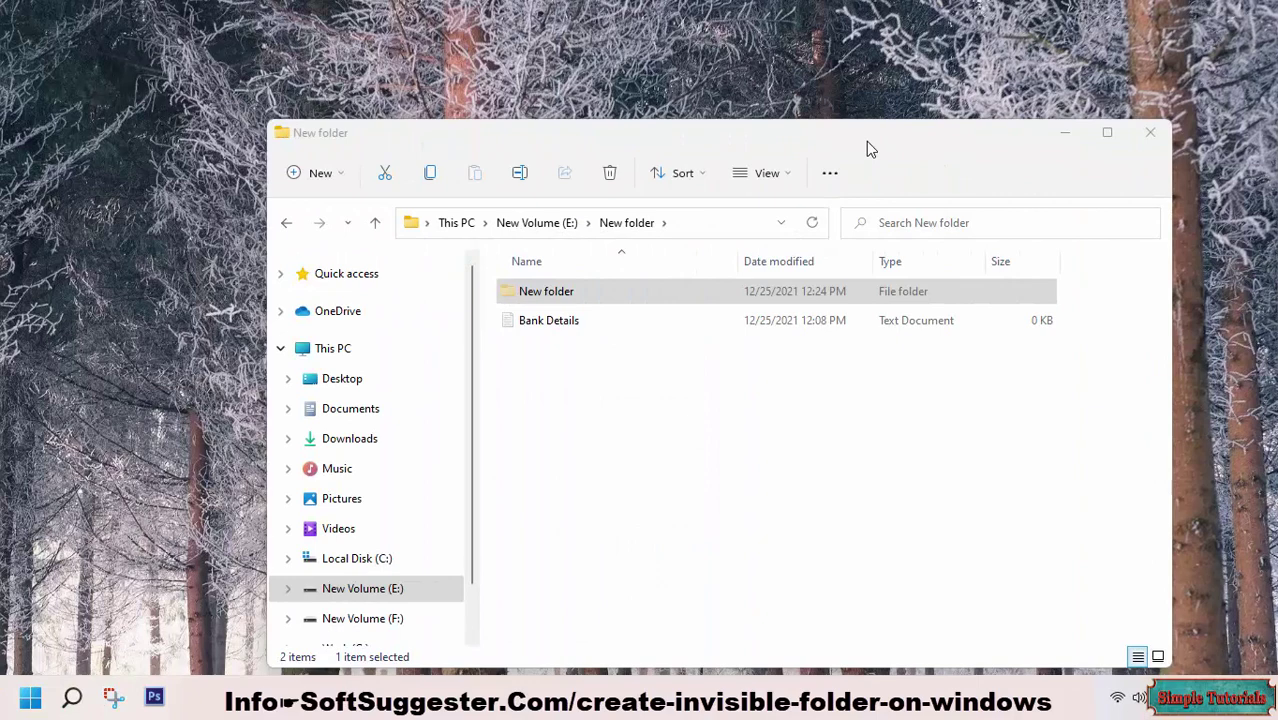
# Turn the display of hidden items off and back on to check the hidden subfolder
pyautogui.click(779, 177)
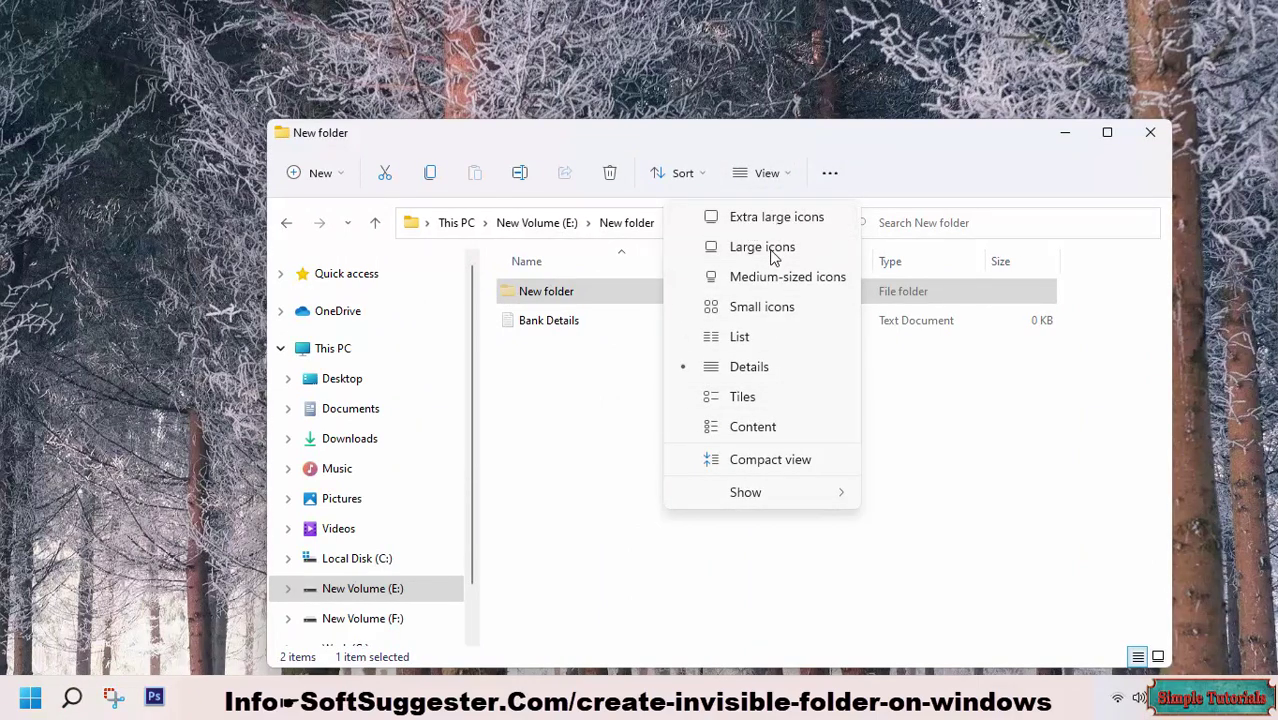
pyautogui.moveTo(813, 496)
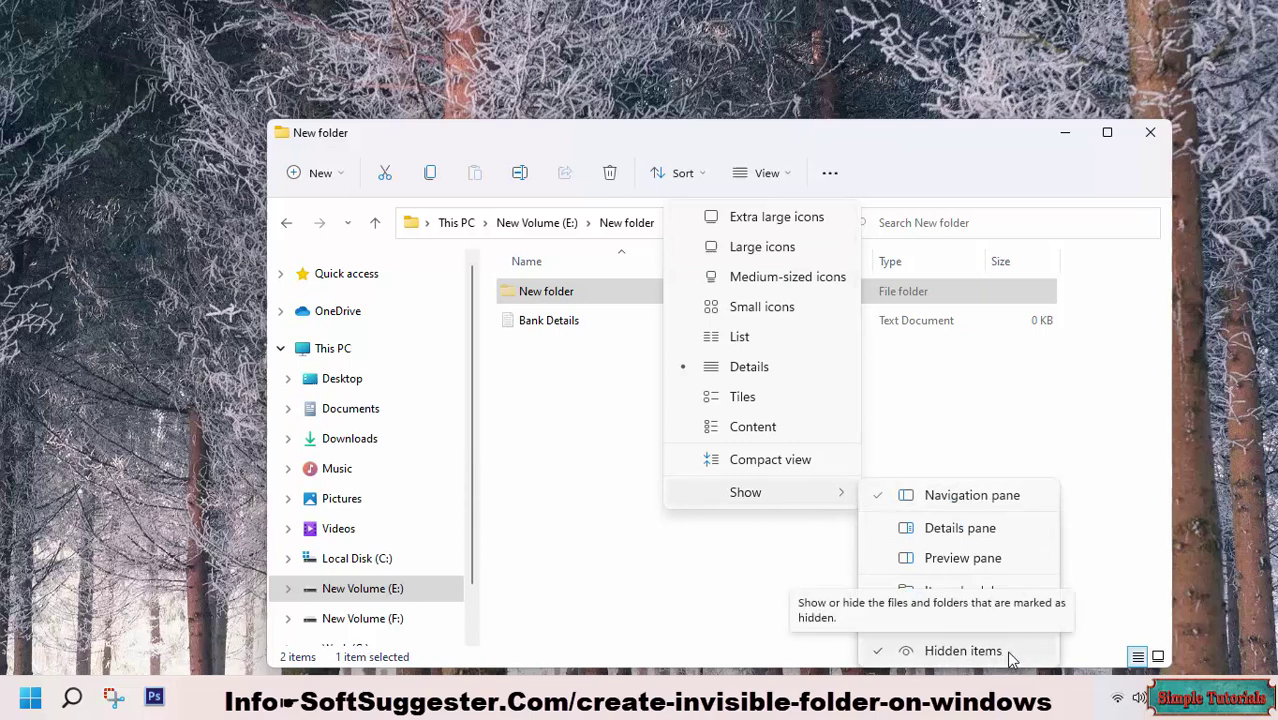
pyautogui.click(880, 655)
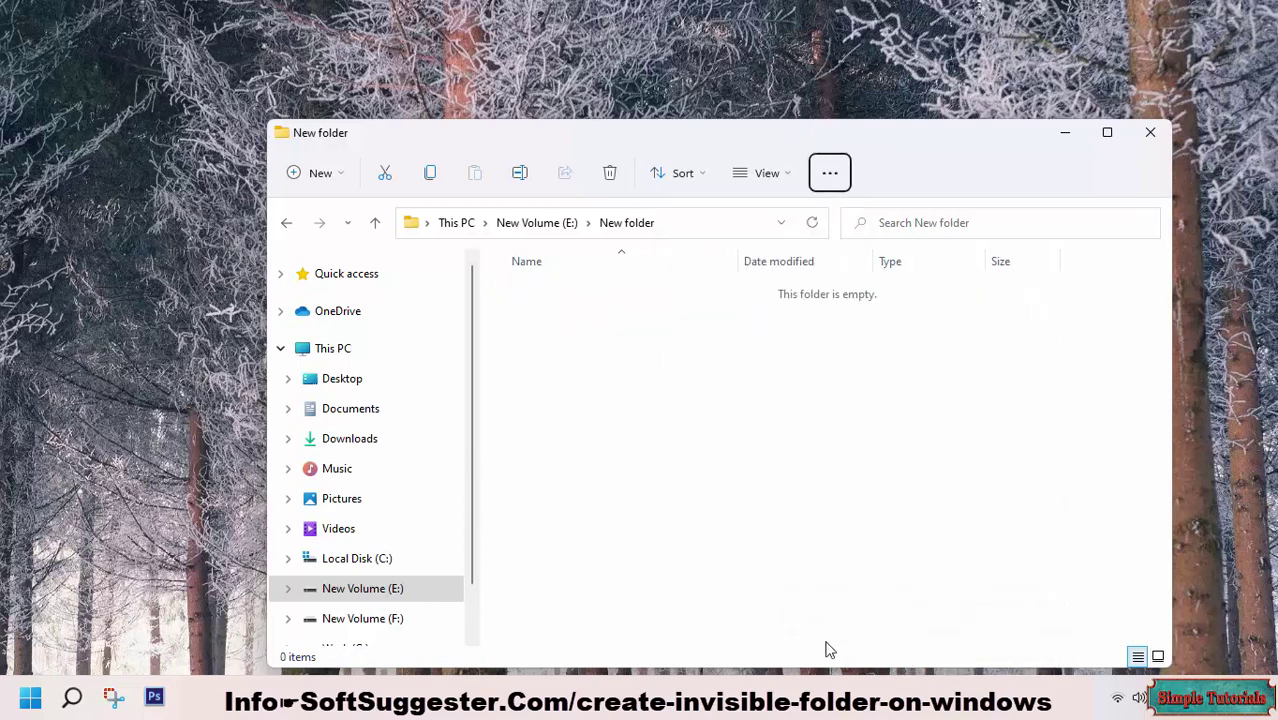
pyautogui.click(765, 178)
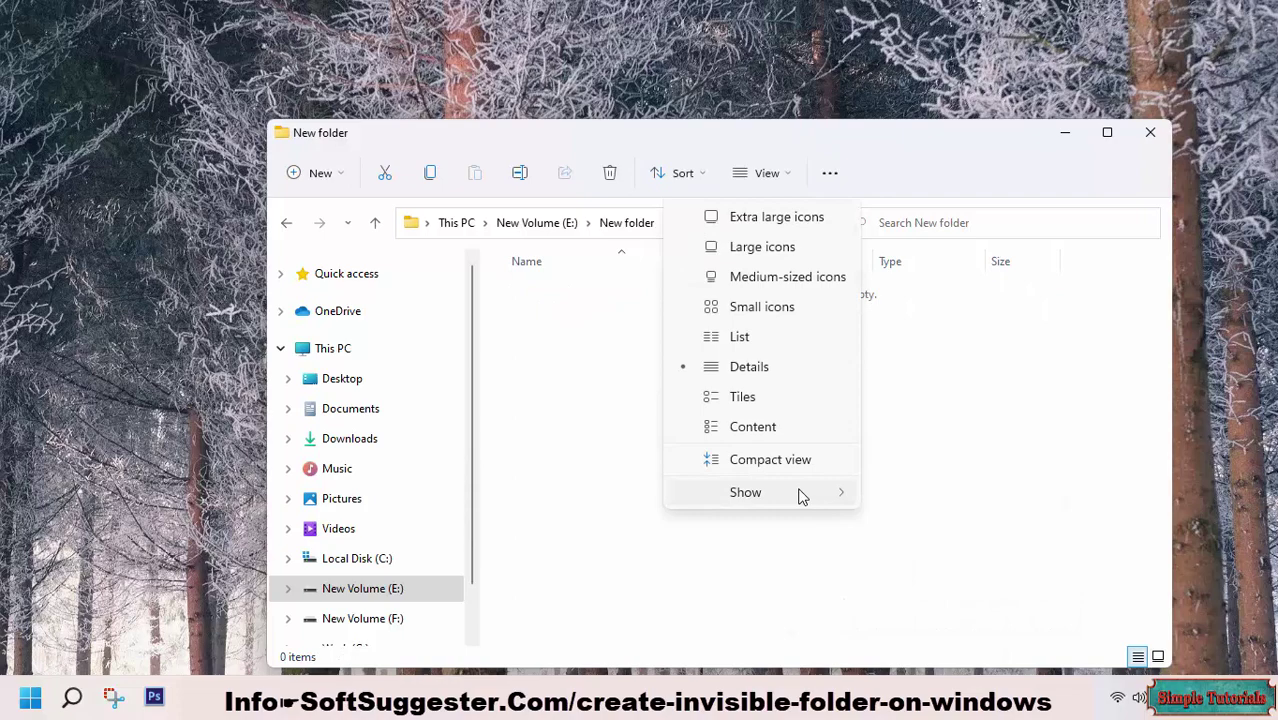
pyautogui.click(986, 650)
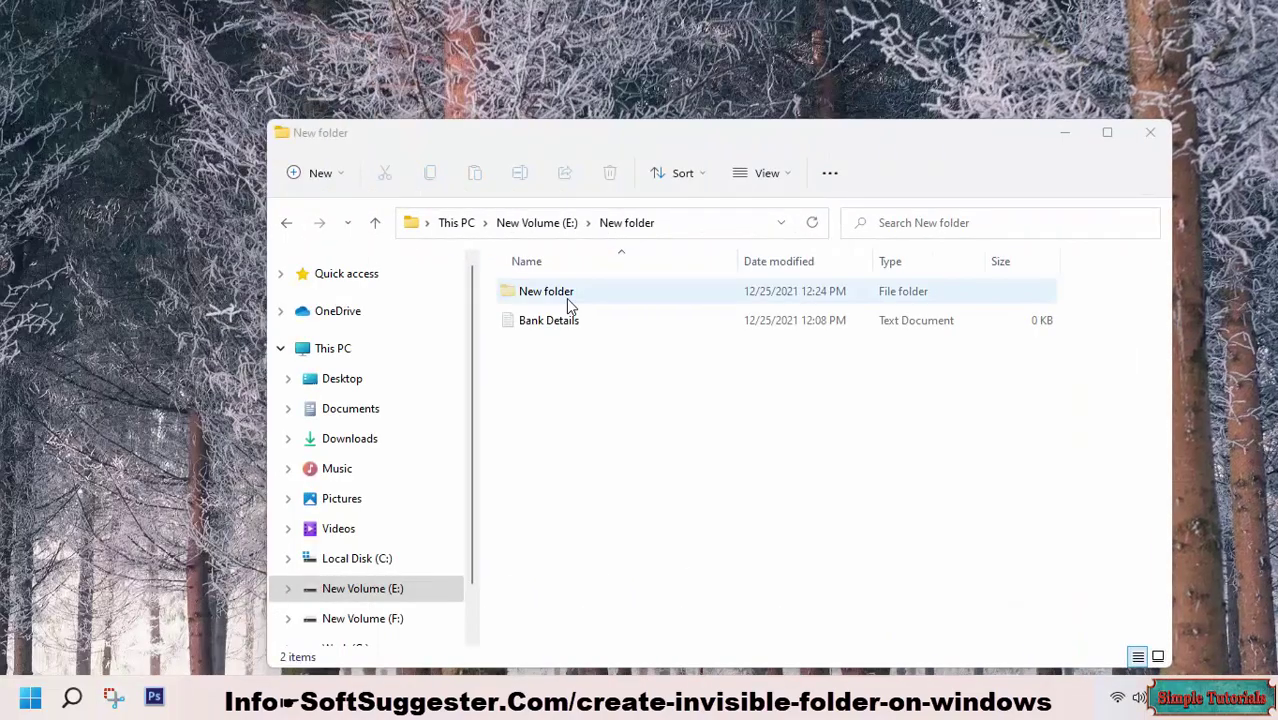
# Rename the hidden subfolder with only the invisible RLM (Right-to-left mark) Unicode control character
pyautogui.click(566, 298)
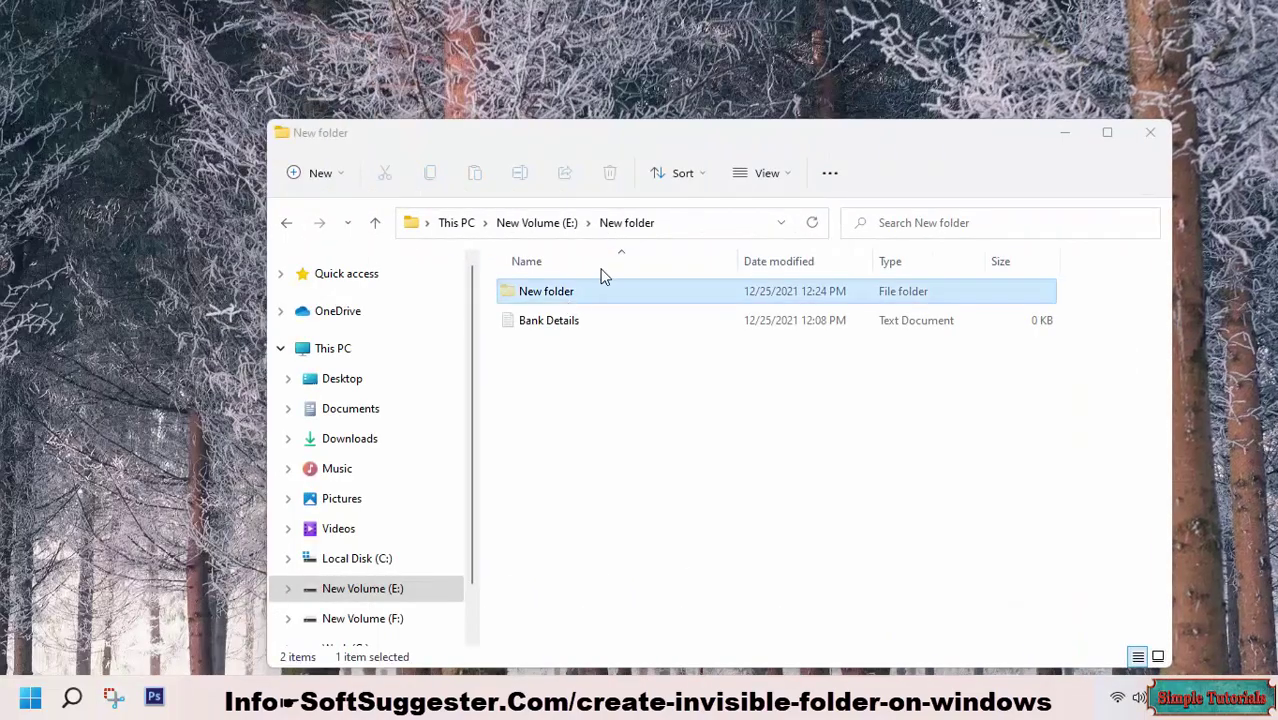
pyautogui.rightClick(548, 297)
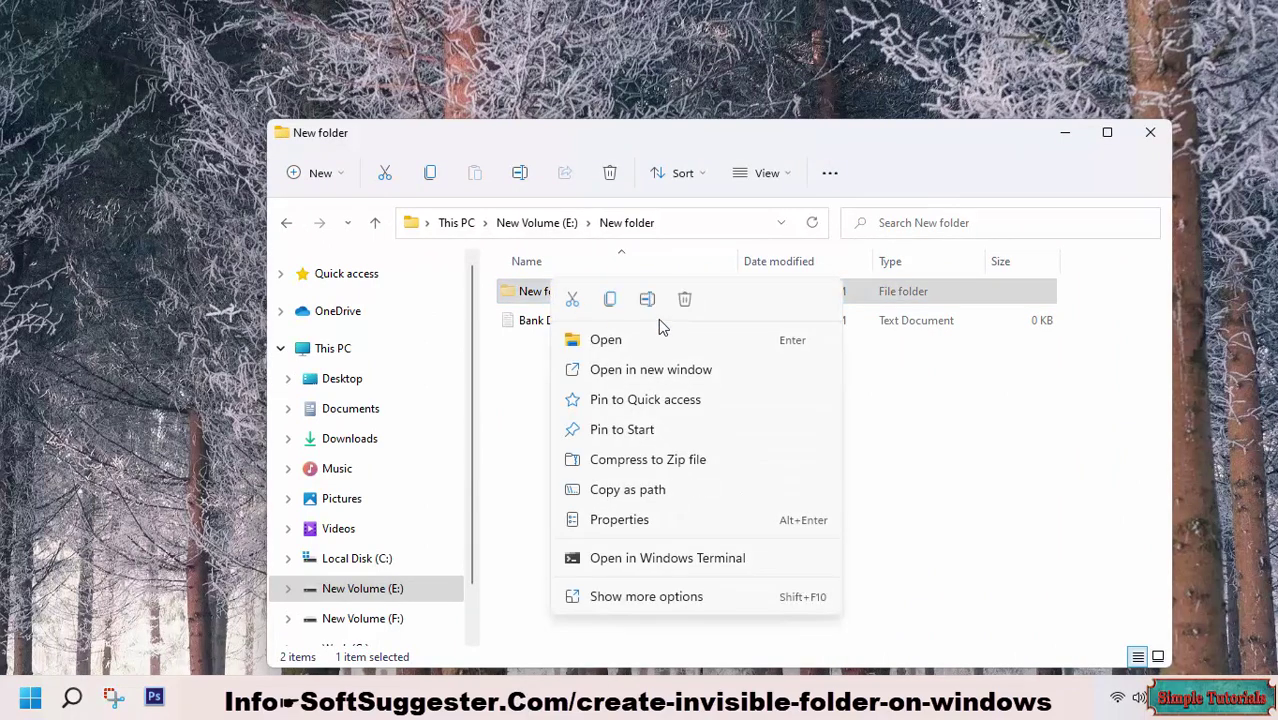
pyautogui.click(655, 304)
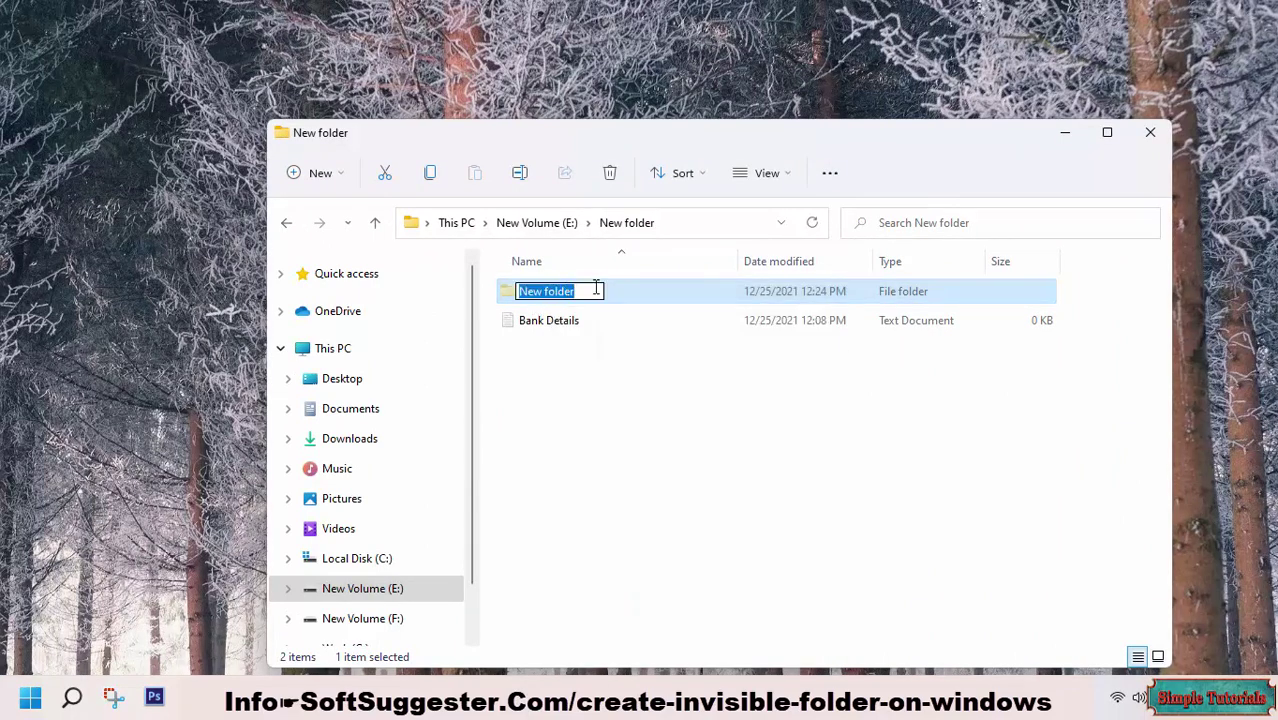
pyautogui.rightClick(596, 289)
pyautogui.moveTo(528, 490)
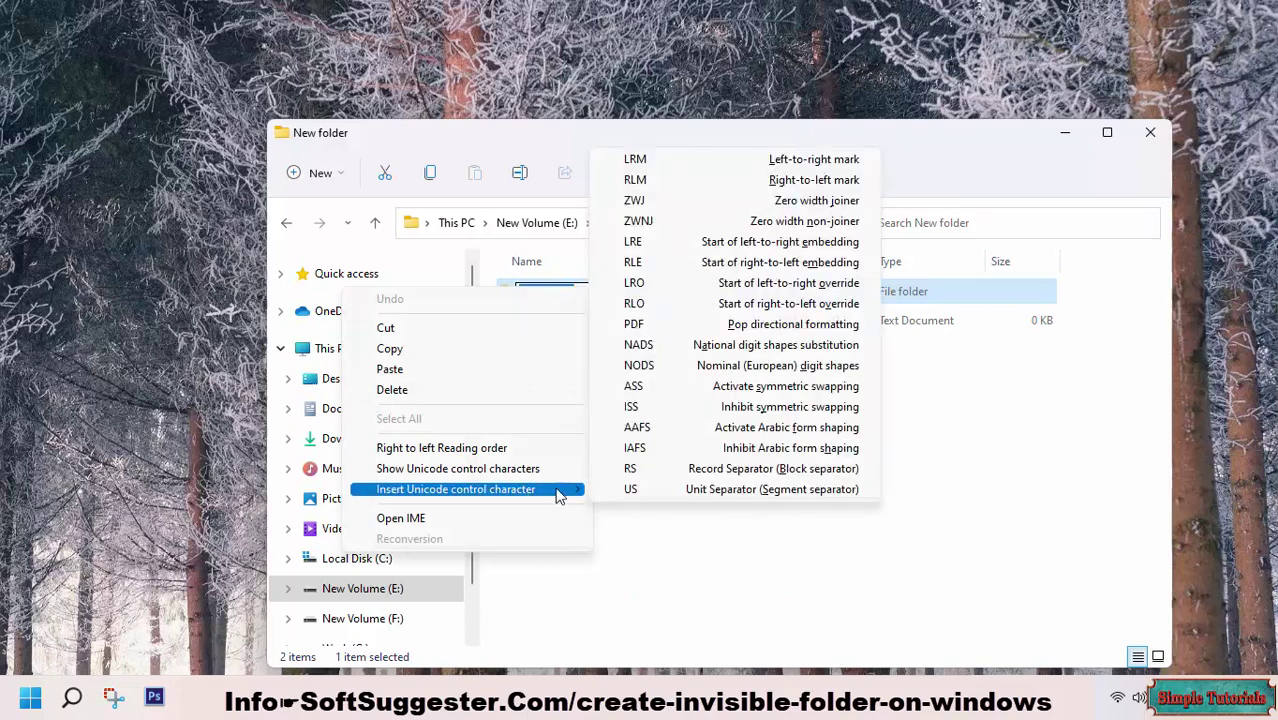
pyautogui.click(635, 180)
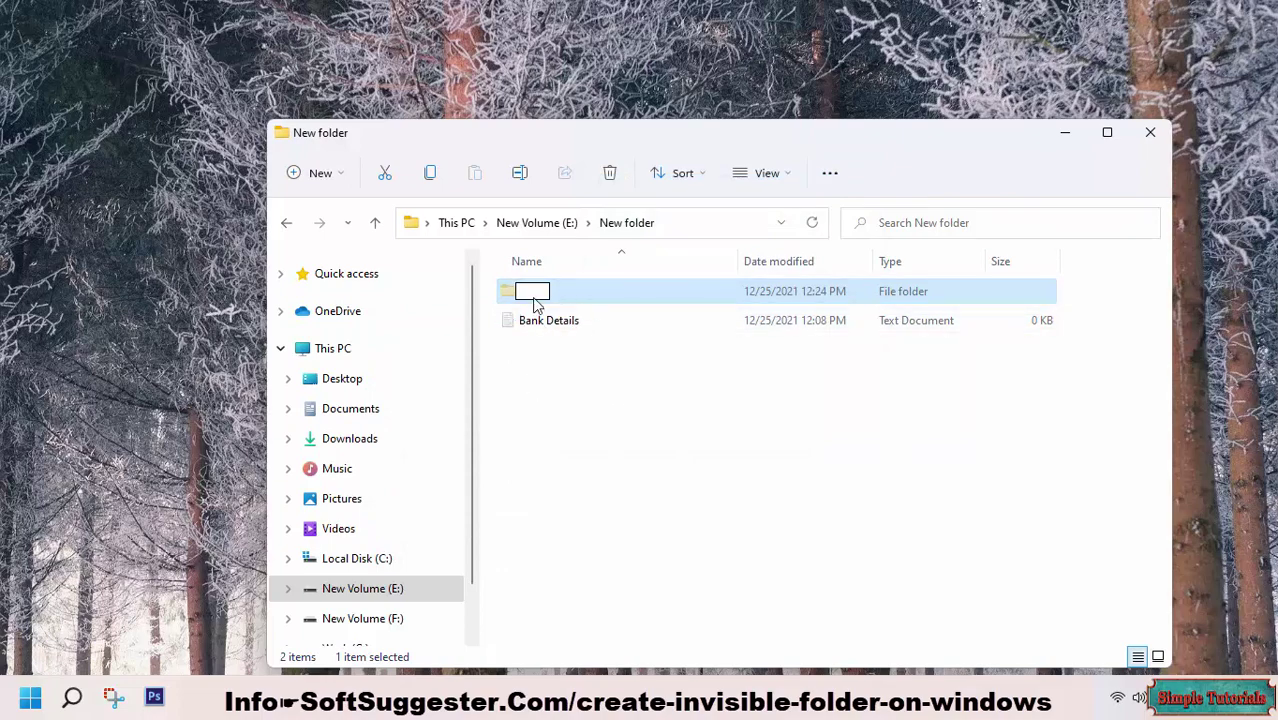
pyautogui.press('Return')
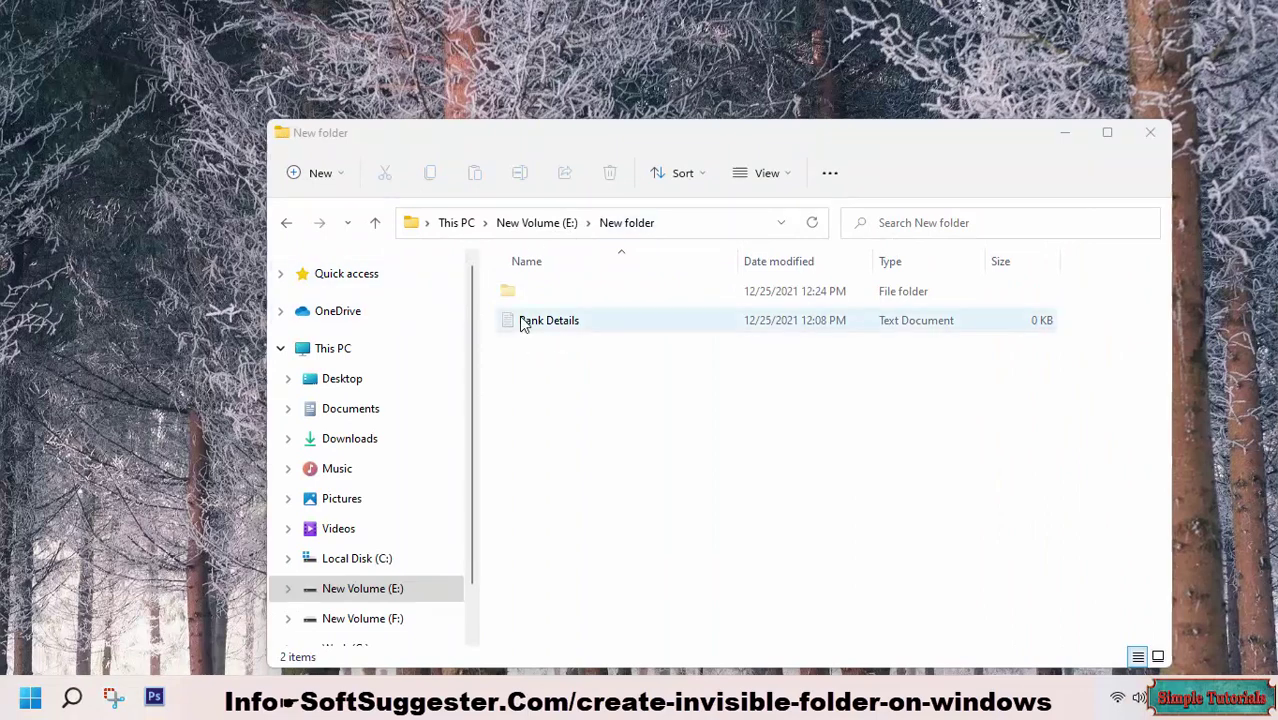
# Change the nameless folder's icon to a blank one from SHELL32.dll and apply the change
pyautogui.click(520, 290)
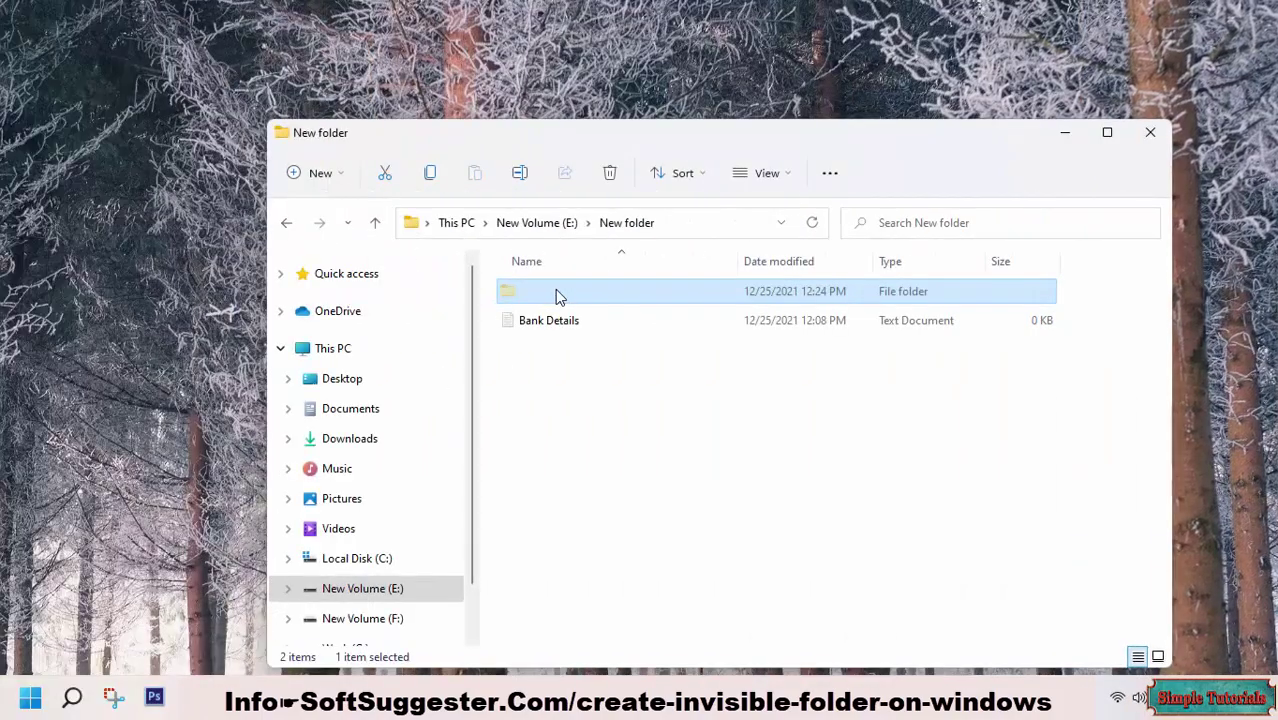
pyautogui.rightClick(555, 291)
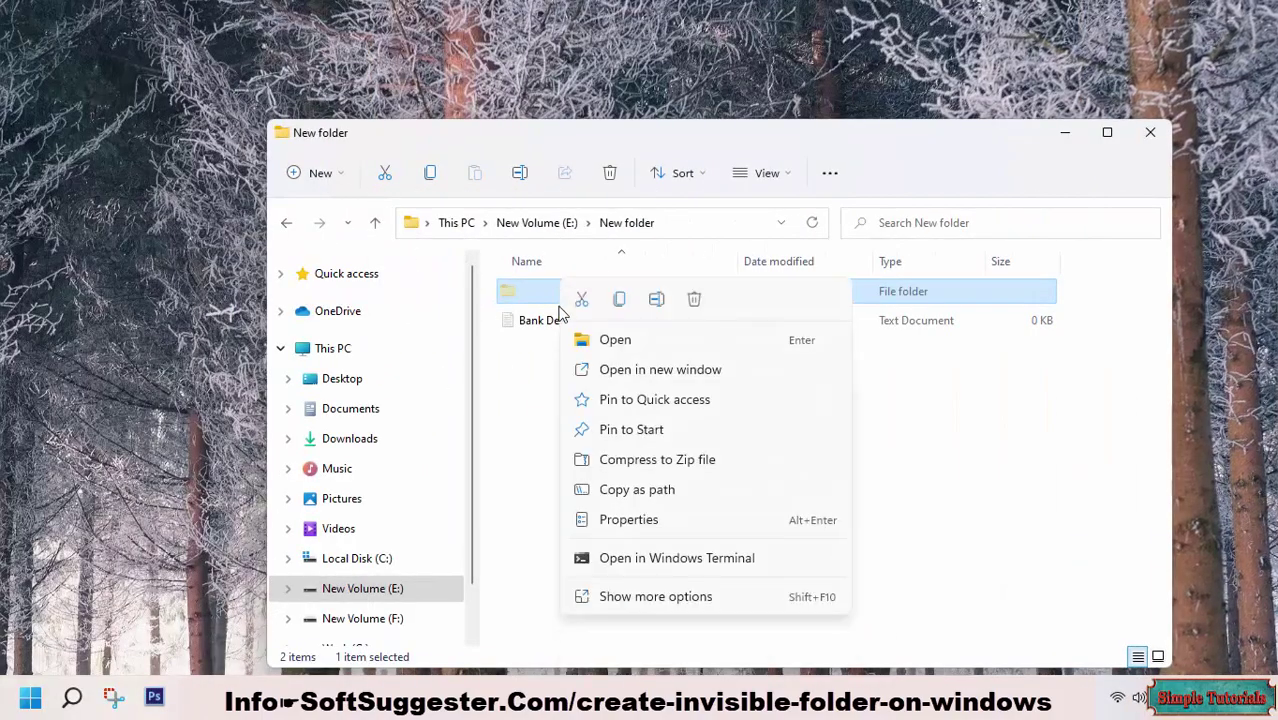
pyautogui.click(632, 521)
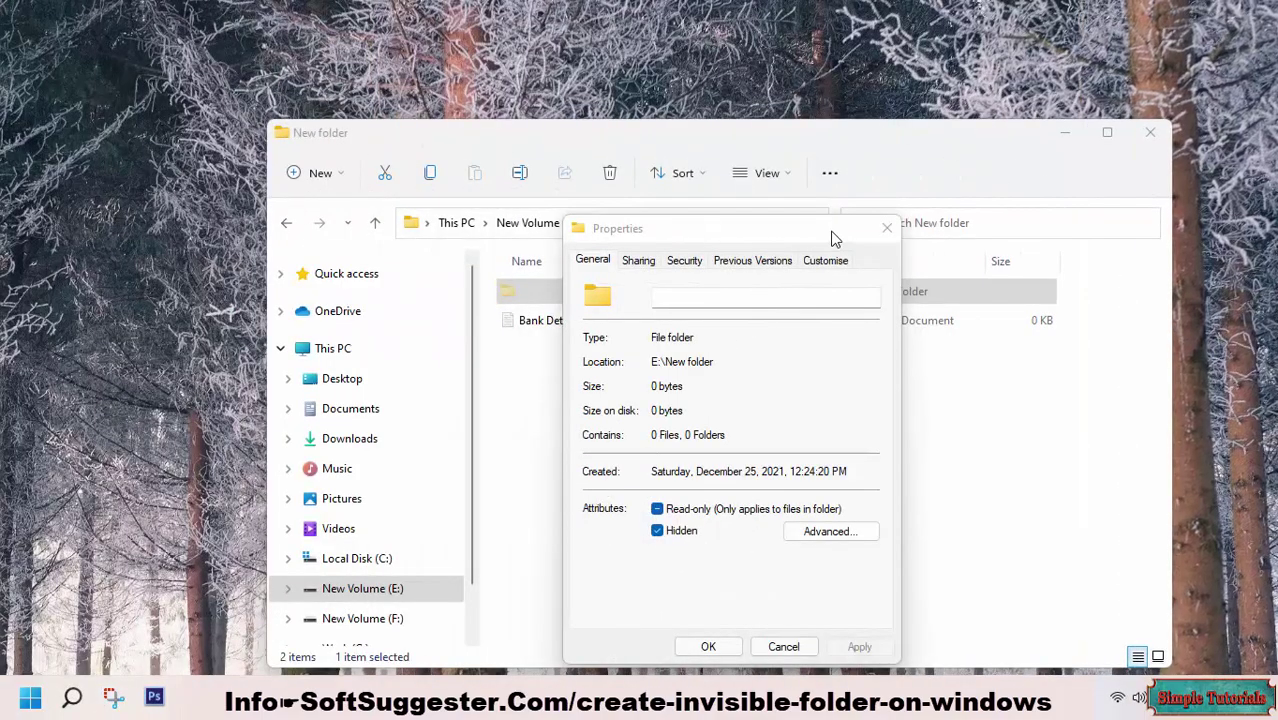
pyautogui.click(822, 262)
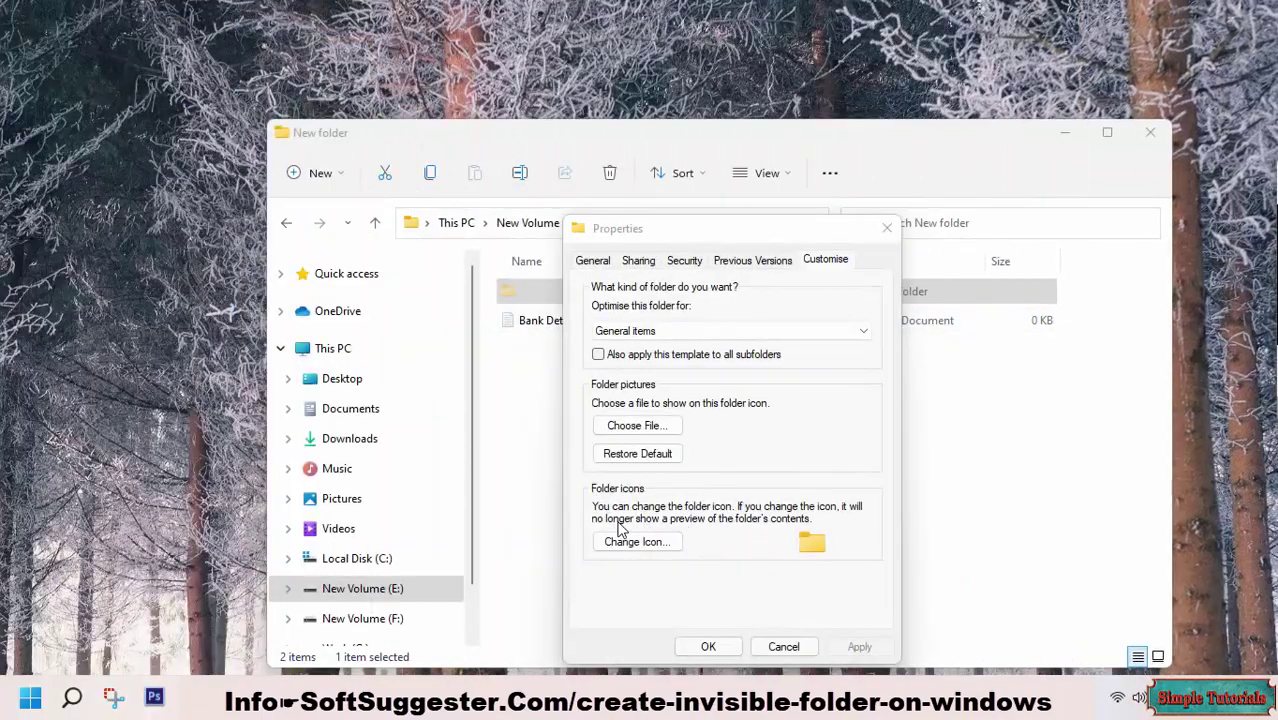
pyautogui.click(631, 544)
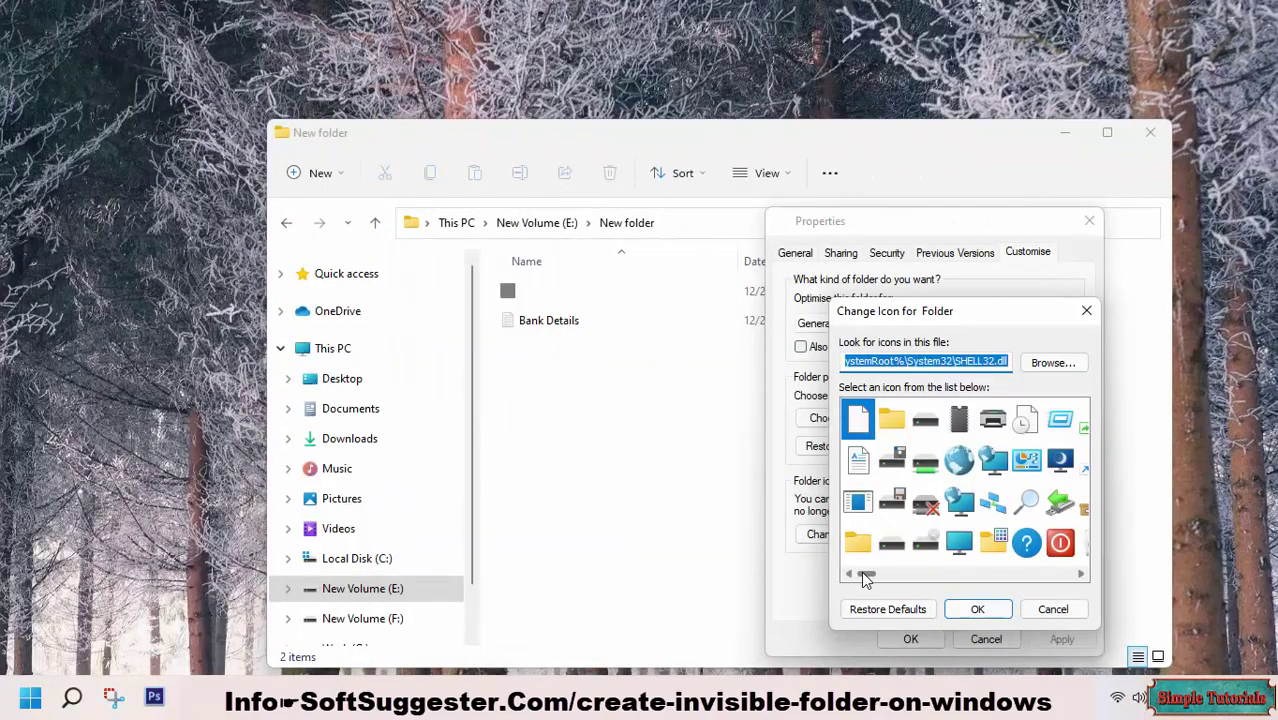
pyautogui.moveTo(867, 573); pyautogui.dragTo(884, 578)
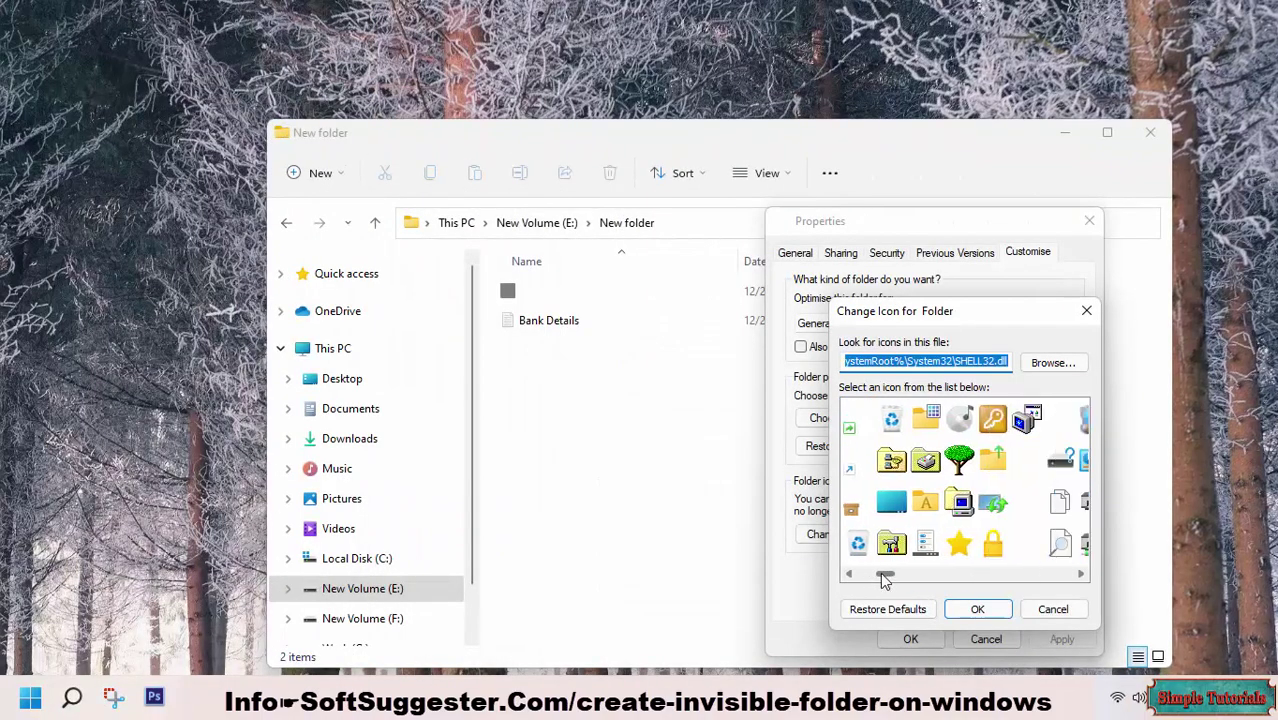
pyautogui.click(1064, 424)
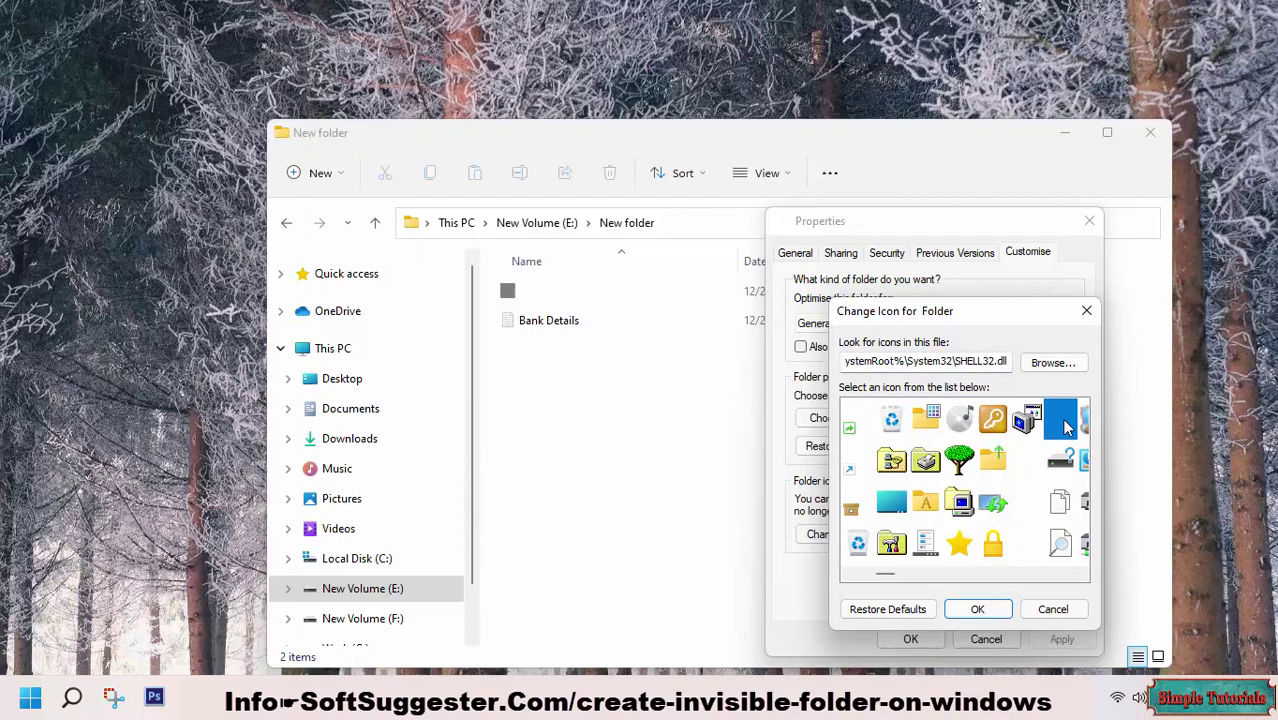
pyautogui.click(977, 609)
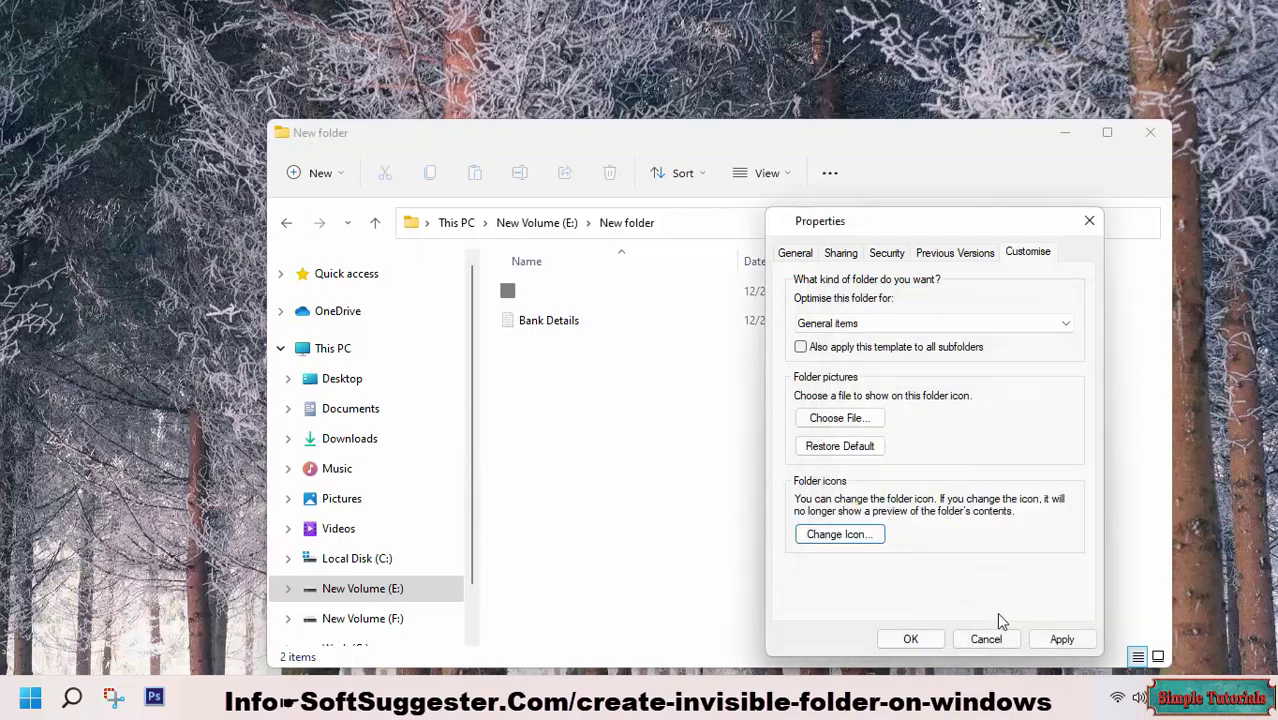
pyautogui.click(1052, 639)
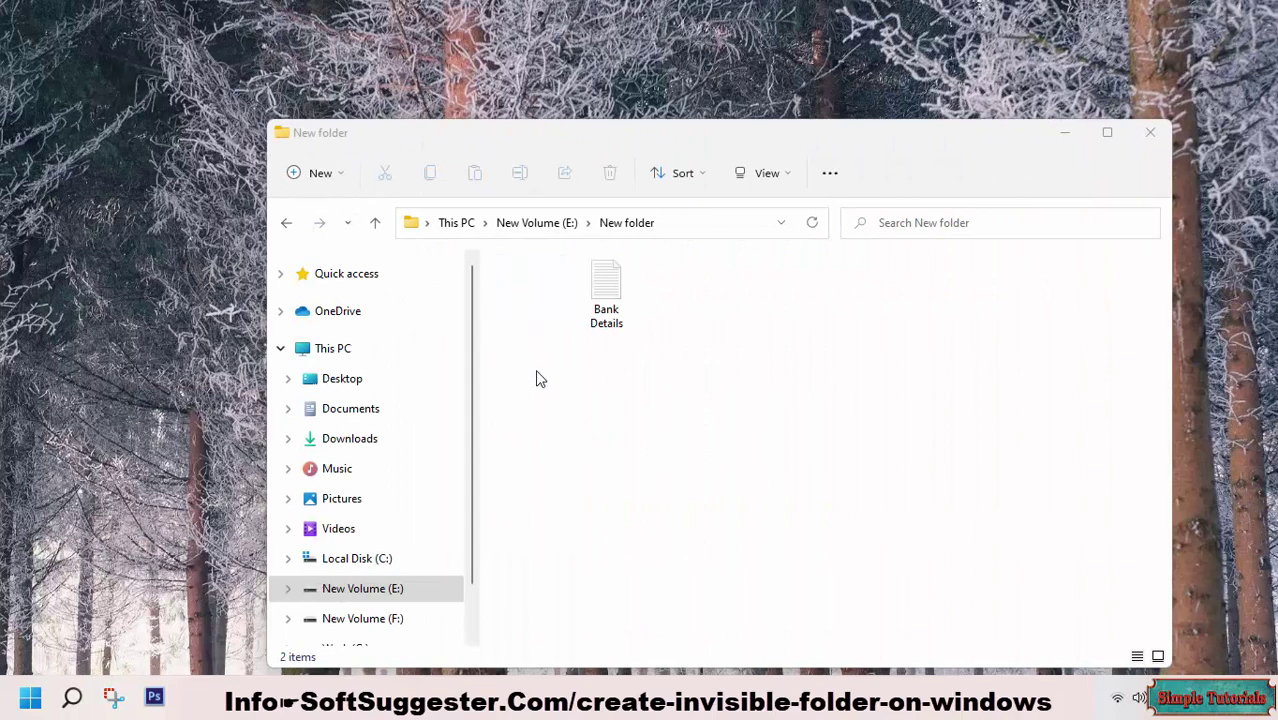
# Open the layout view options for the contents of New folder
pyautogui.click(672, 422)
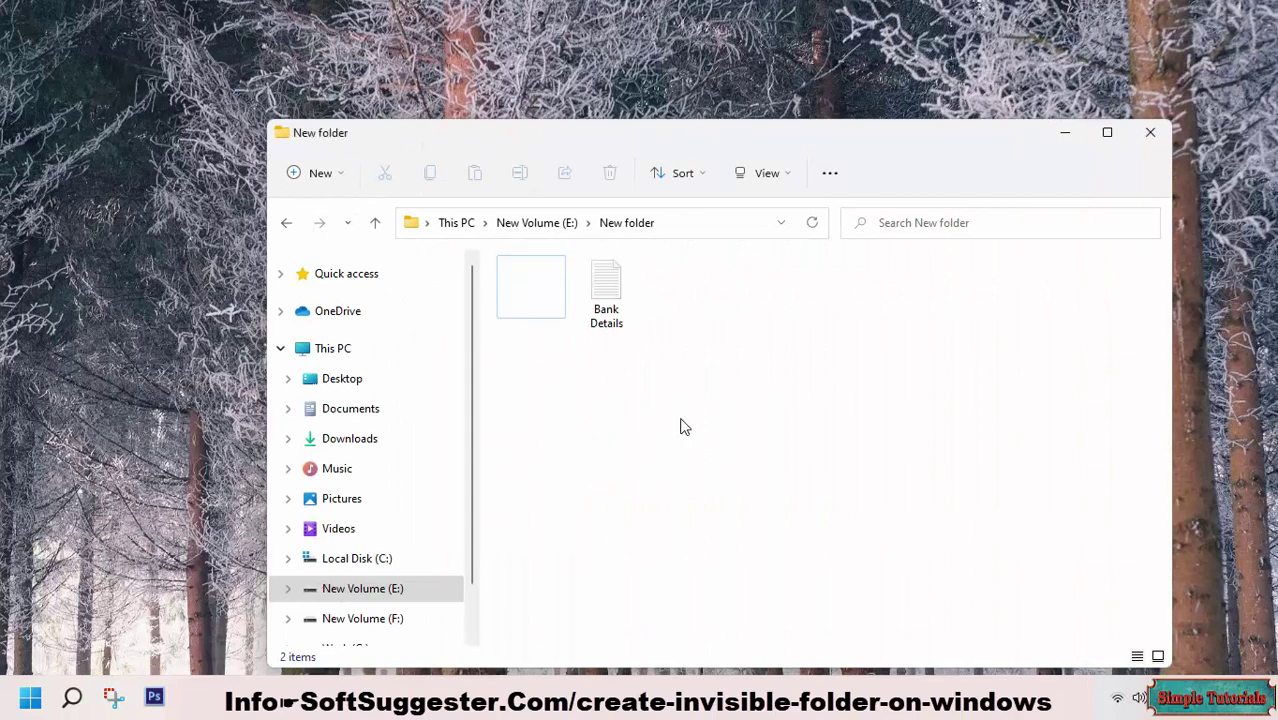
pyautogui.rightClick(674, 423)
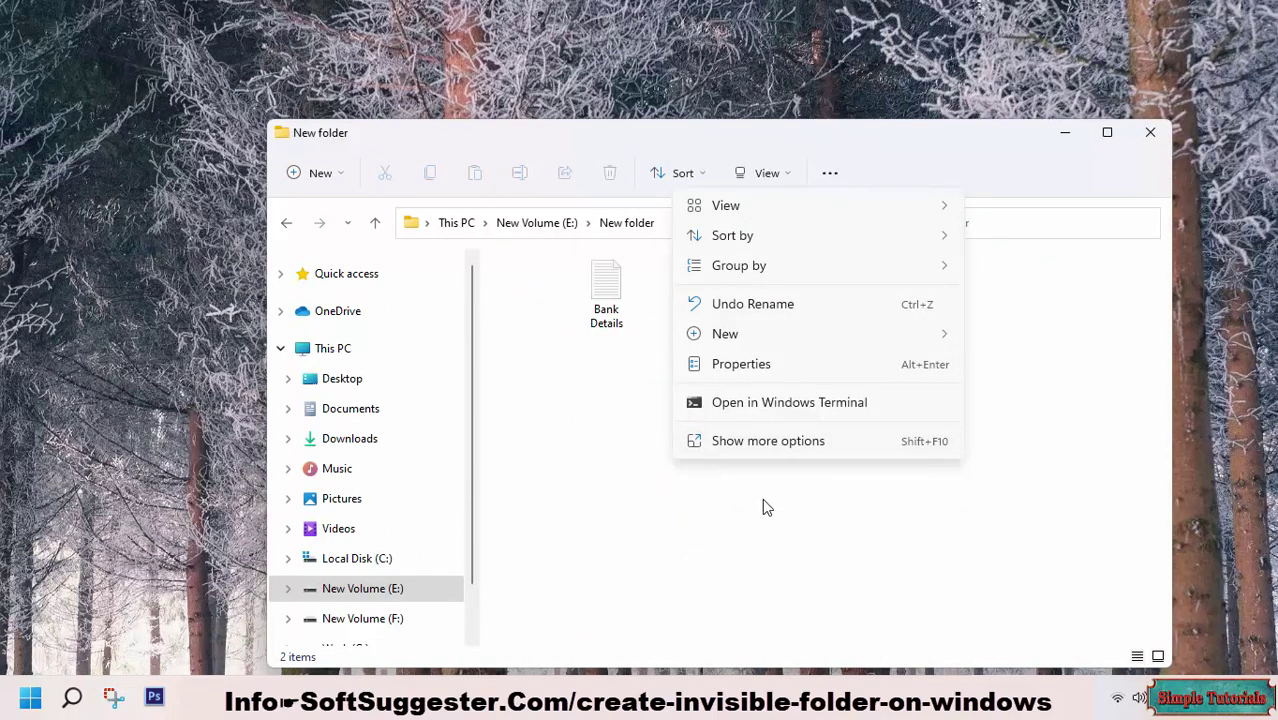
pyautogui.moveTo(765, 208)
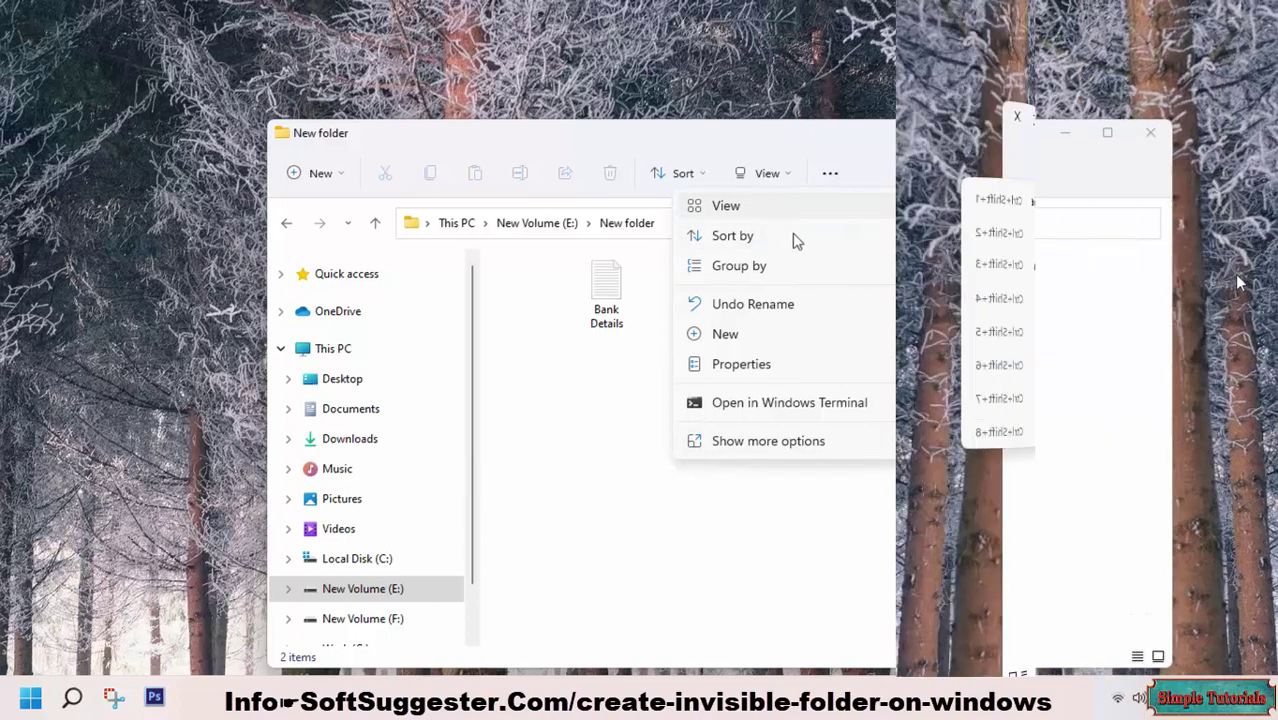